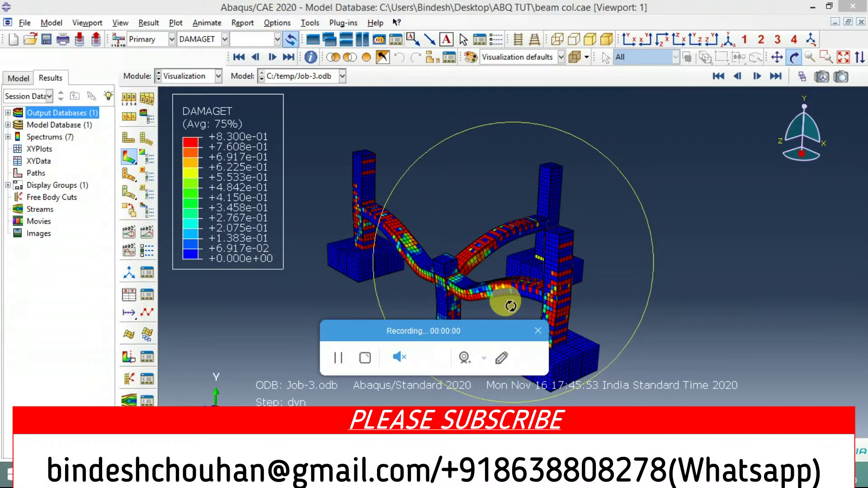
- Orbit the damaged frame to inspect beam cracking and the joint region from several angles
left_click_drag(445, 333, 177, 360)
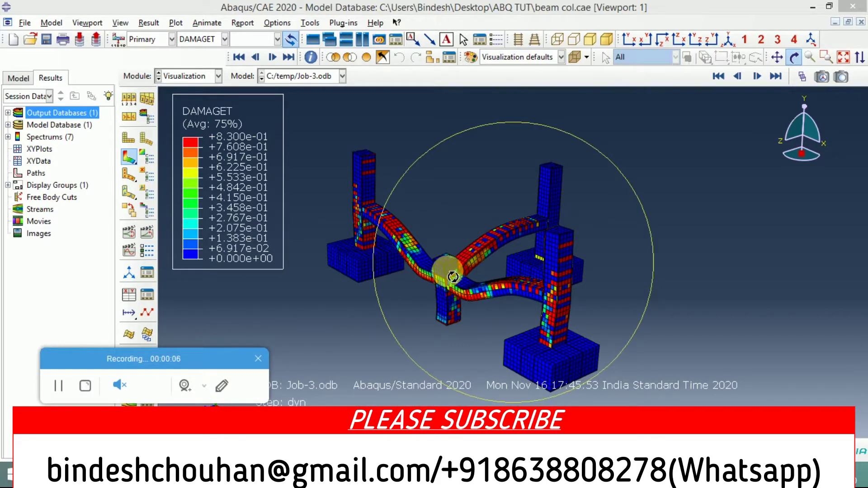
left_click_drag(462, 281, 464, 295)
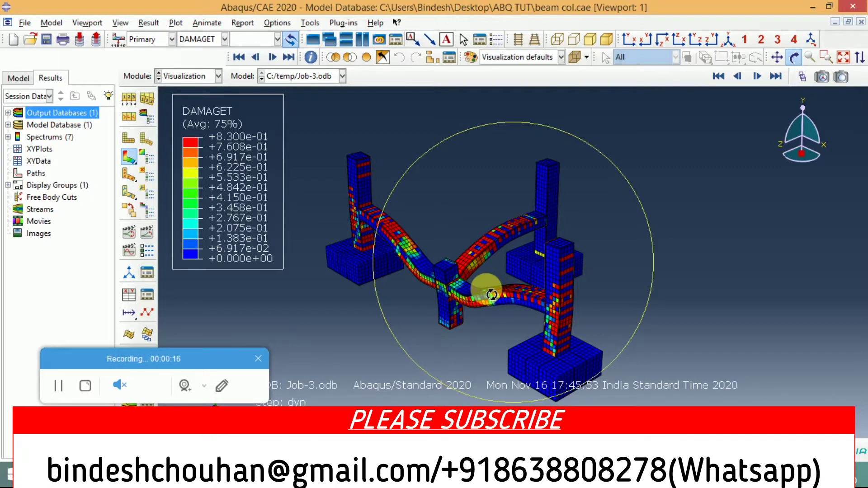
mouse_move(499, 297)
left_mouse_down()
mouse_move(548, 305)
mouse_move(381, 303)
mouse_move(527, 303)
mouse_move(527, 284)
left_mouse_up()
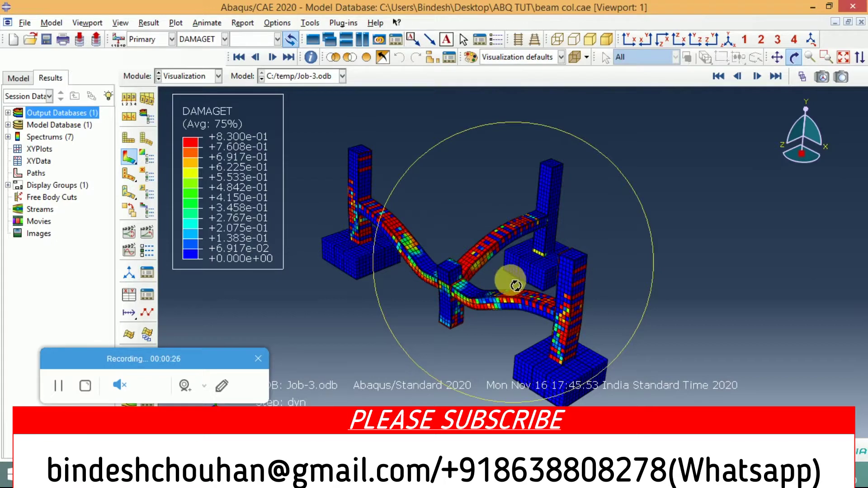
mouse_move(516, 285)
left_mouse_down()
mouse_move(455, 283)
mouse_move(496, 262)
mouse_move(465, 285)
left_mouse_up()
left_click_drag(361, 208, 411, 249)
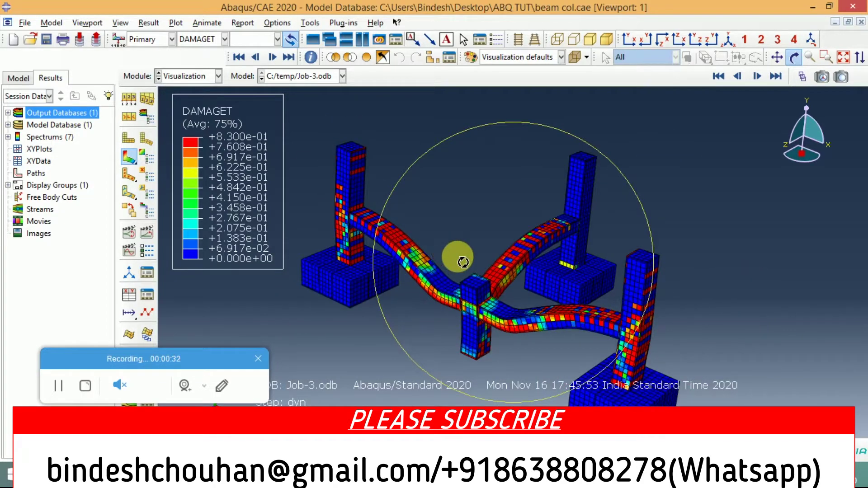
mouse_move(549, 316)
left_mouse_down()
mouse_move(508, 345)
mouse_move(455, 333)
mouse_move(456, 291)
mouse_move(494, 228)
mouse_move(493, 242)
mouse_move(476, 238)
mouse_move(520, 259)
mouse_move(492, 266)
mouse_move(523, 257)
left_mouse_up()
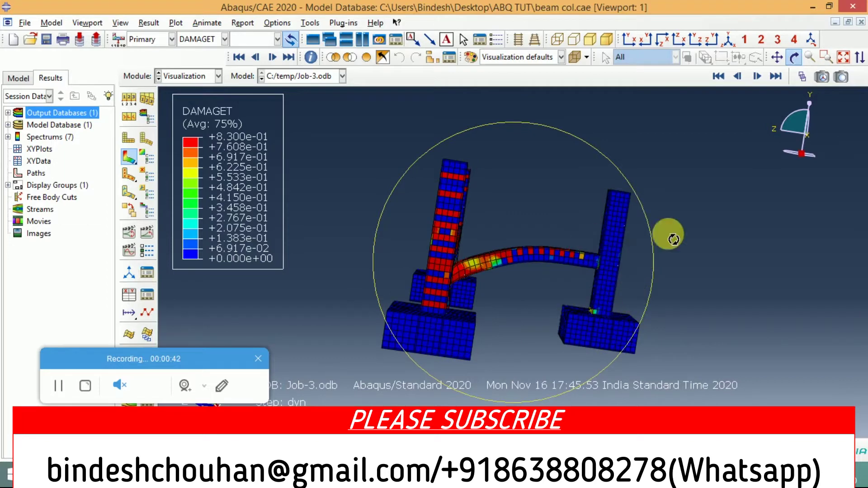
mouse_move(549, 277)
left_mouse_down()
mouse_move(556, 310)
mouse_move(545, 404)
left_mouse_up()
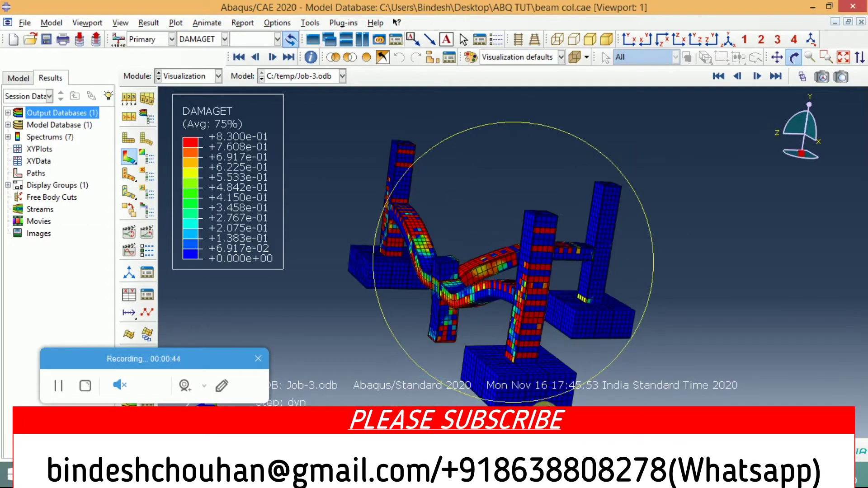
- Switch to the reference paper in Acrobat and scroll through its pages
key("alt+Tab")
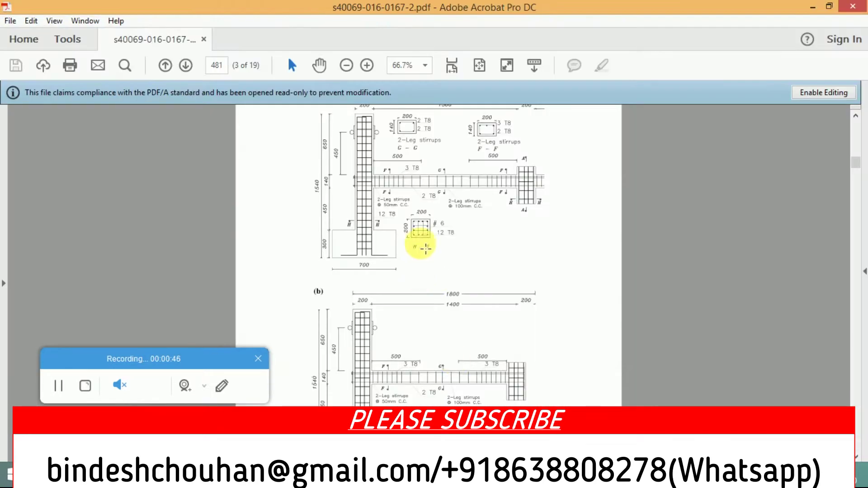
scroll(414, 228, "up", 3)
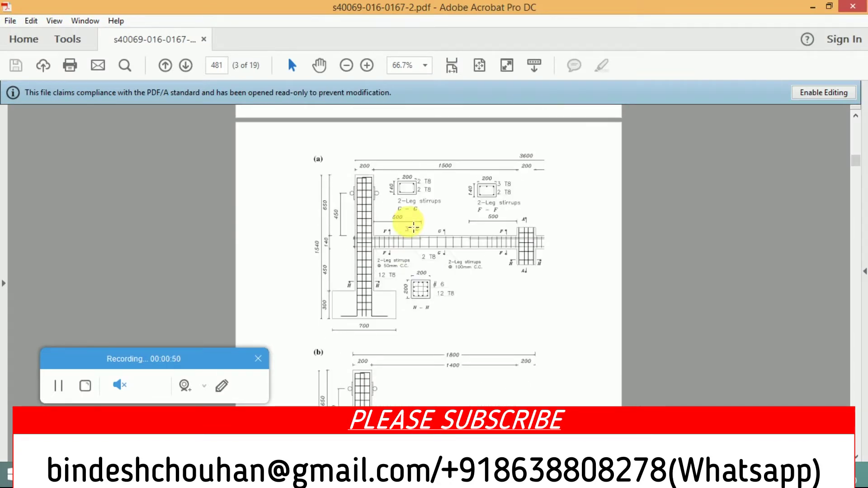
scroll(407, 235, "down", 3)
scroll(400, 243, "up", 3)
scroll(405, 248, "down", 2)
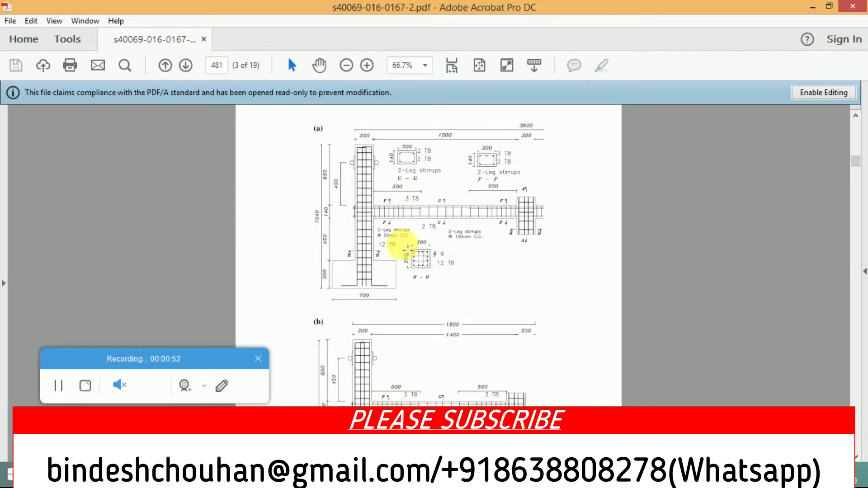
scroll(403, 246, "down", 3)
scroll(398, 242, "up", 2)
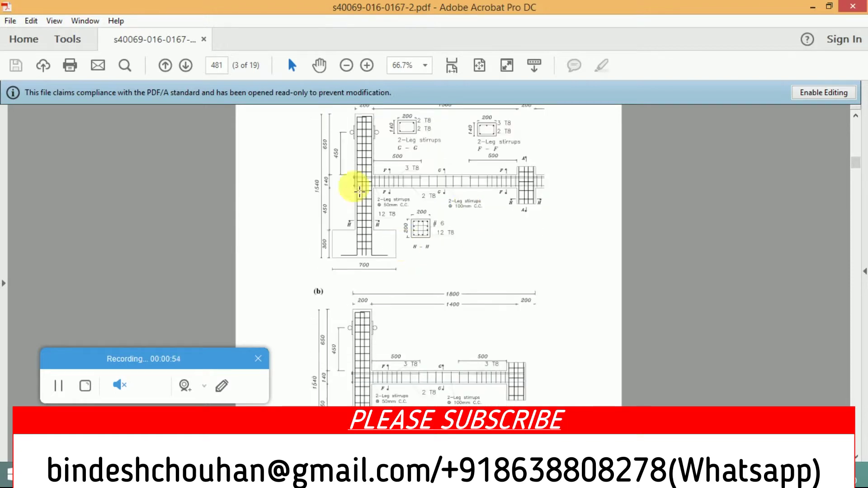
left_click_drag(222, 355, 194, 358)
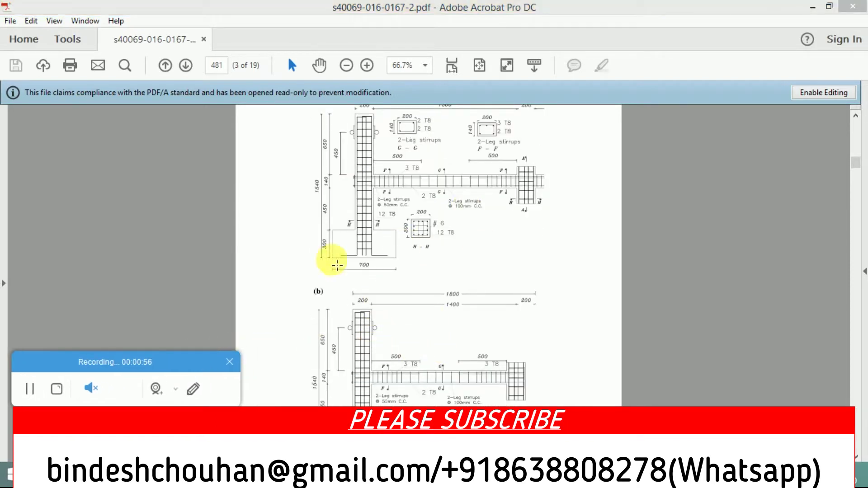
- Scroll the paper down to the Fig. 2 specimen reinforcement drawings on page 481
left_click(544, 293)
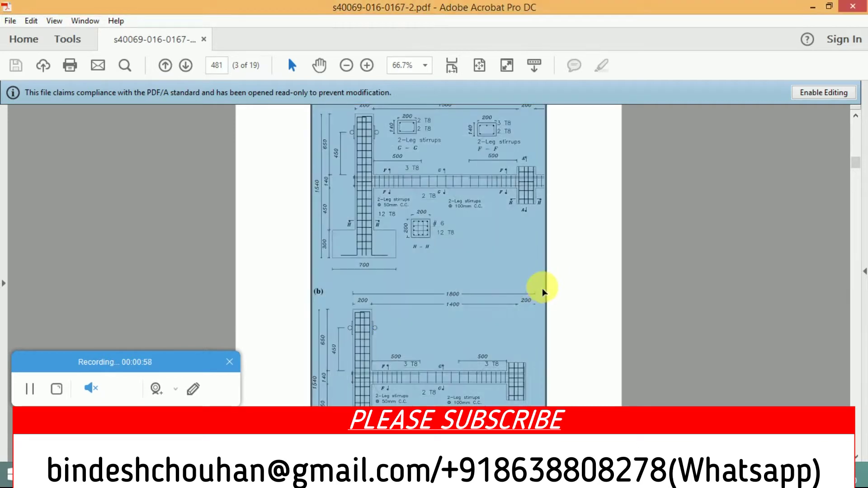
scroll(545, 292, "down", 3)
scroll(575, 303, "up", 2)
left_click(580, 310)
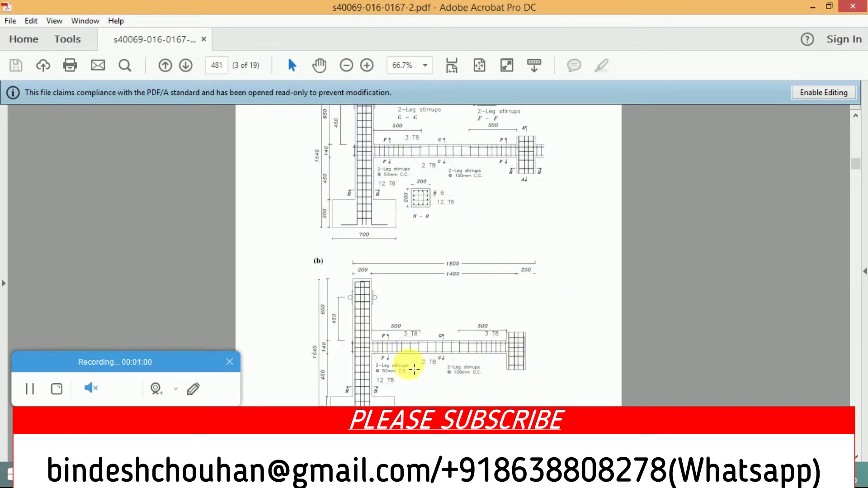
scroll(415, 369, "up", 5)
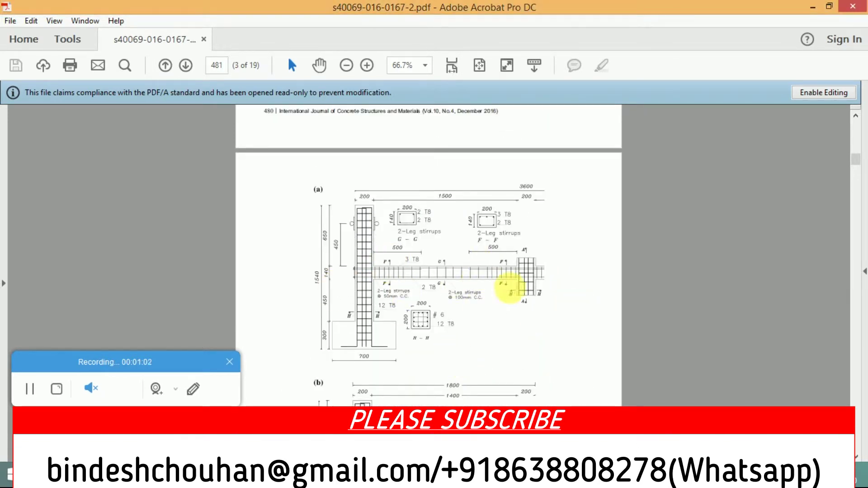
scroll(484, 309, "down", 4)
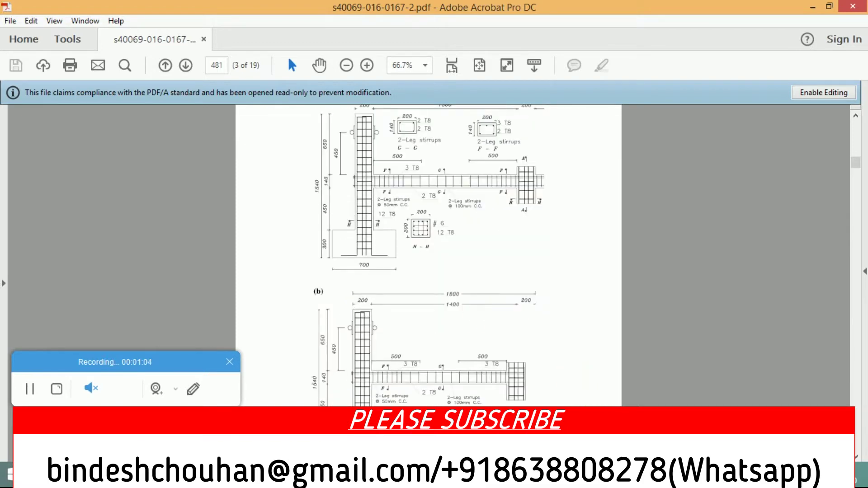
key("alt+Tab")
key("alt+Tab")
scroll(445, 337, "down", 5)
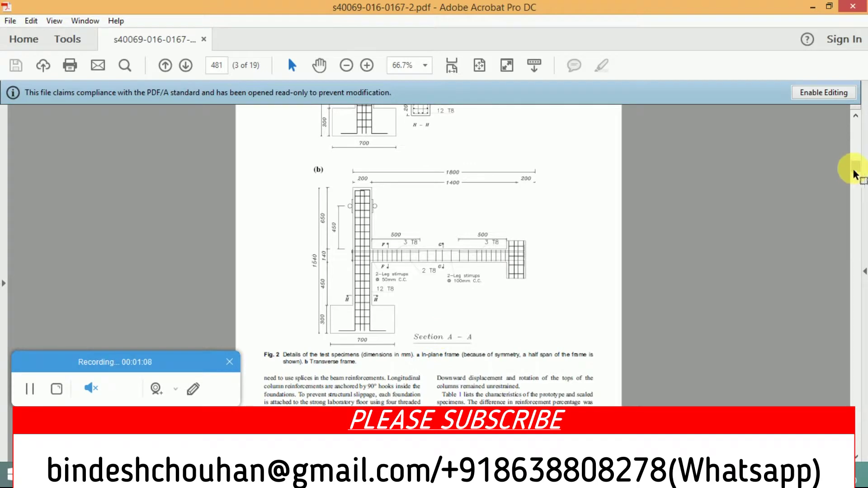
left_click_drag(854, 174, 827, 131)
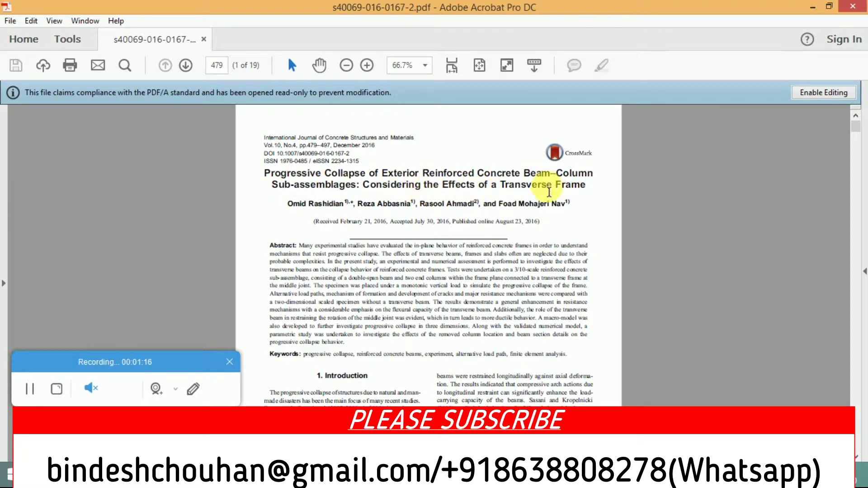
scroll(547, 192, "down", 10)
scroll(547, 192, "down", 15)
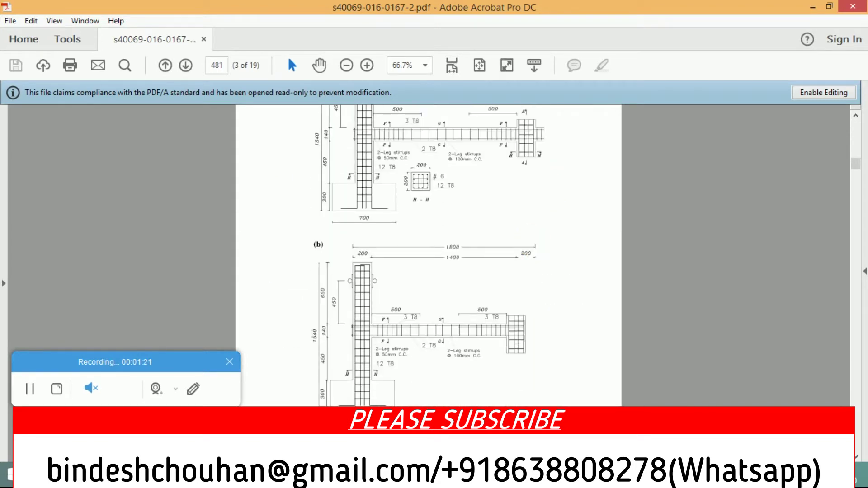
- In ODB Display Options, render beam profiles at scale factor 1 and apply it
left_click(583, 479)
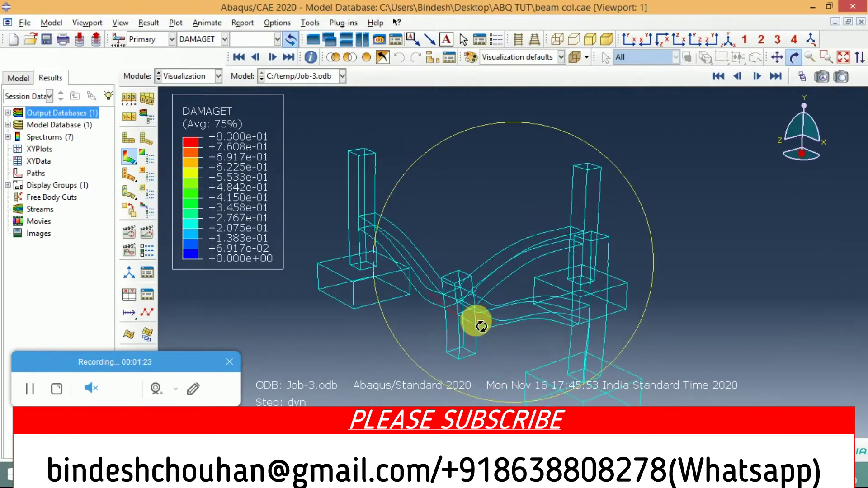
left_click_drag(482, 325, 483, 324)
left_click(121, 22)
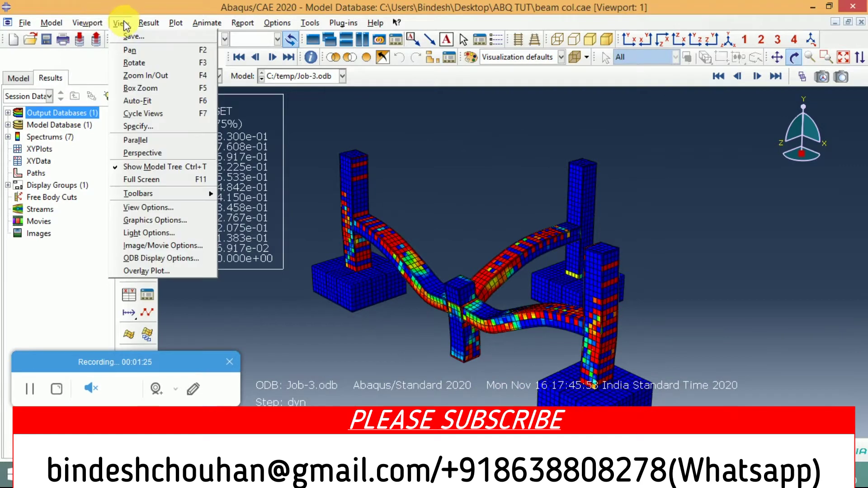
left_click(167, 258)
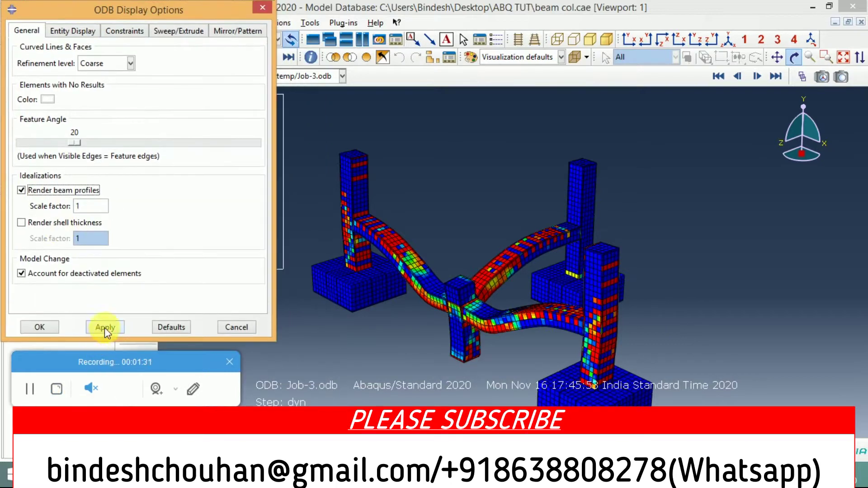
left_click(104, 327)
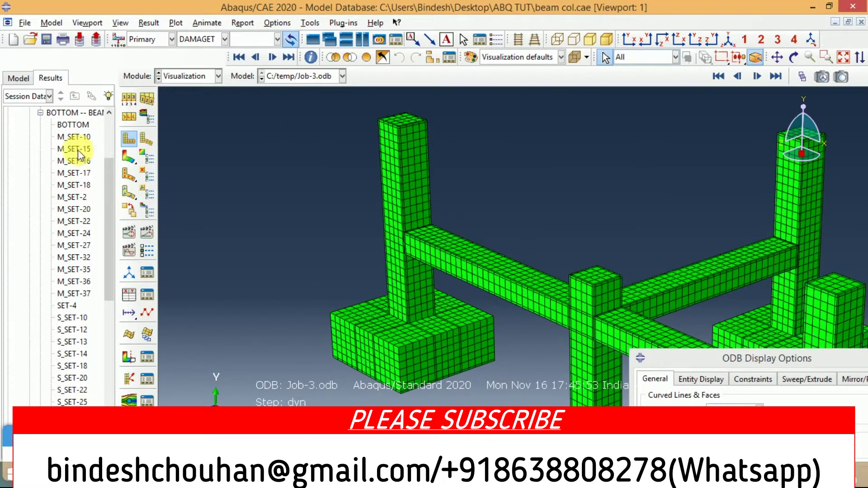
- Hide the BEAM-1.SET-1 concrete beam from the display
scroll(70, 248, "down", 6)
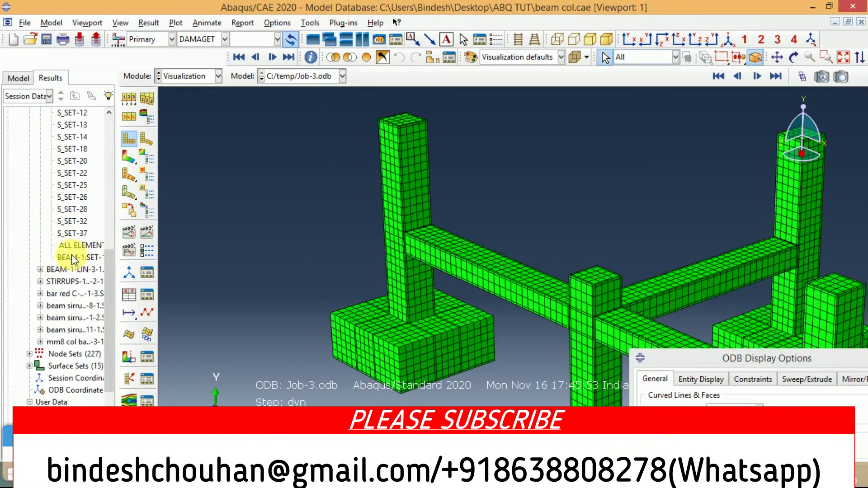
left_click(72, 255)
right_click(72, 256)
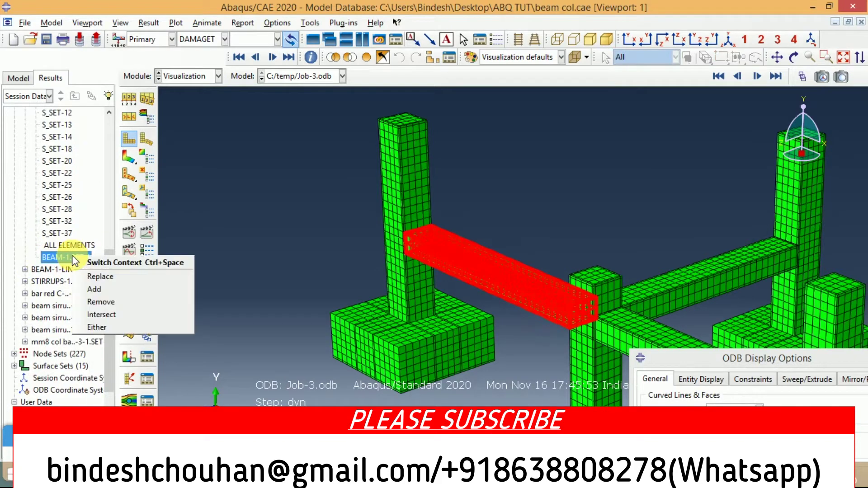
left_click(97, 300)
- Zoom around the exposed beam cage and switch to the front X-Y view
scroll(479, 257, "up", 5)
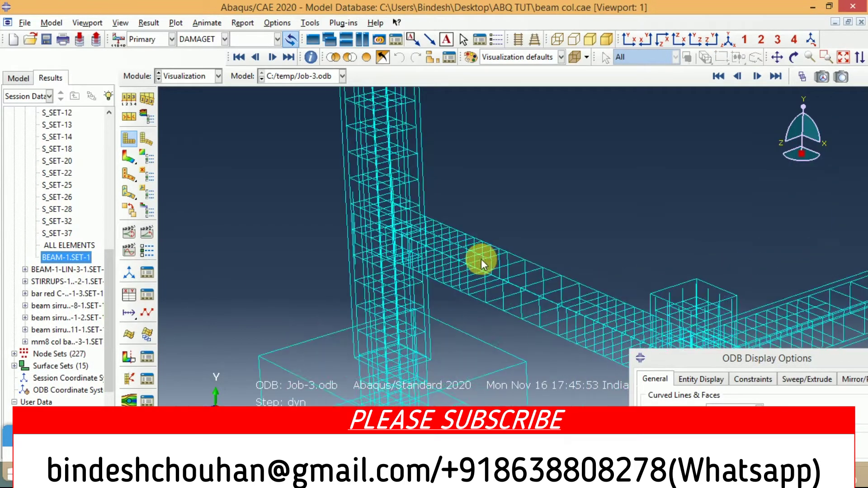
scroll(588, 305, "up", 4)
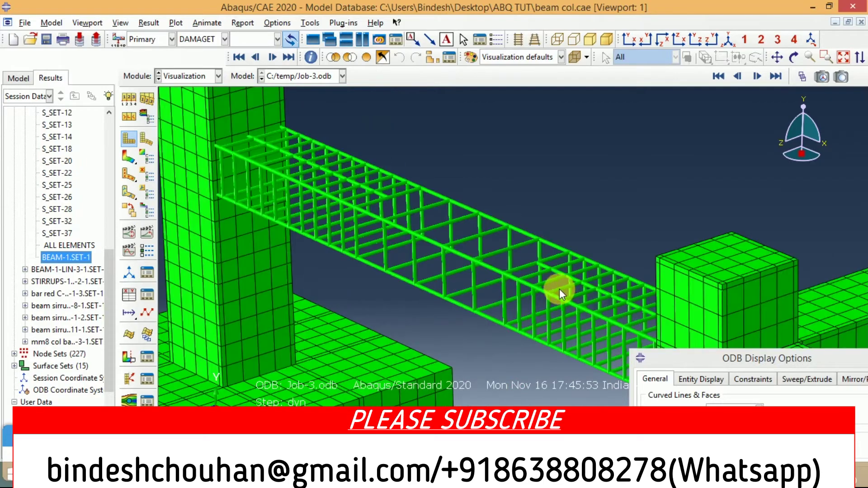
scroll(573, 260, "up", 4)
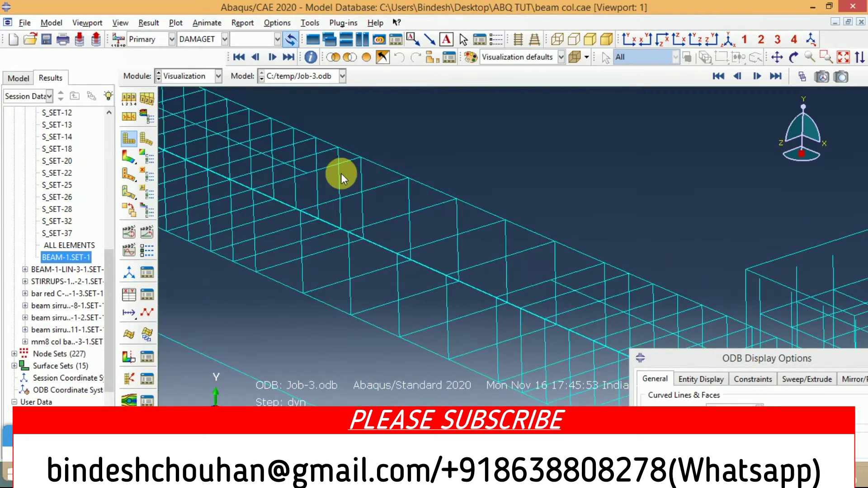
scroll(328, 170, "up", 4)
scroll(592, 335, "up", 3)
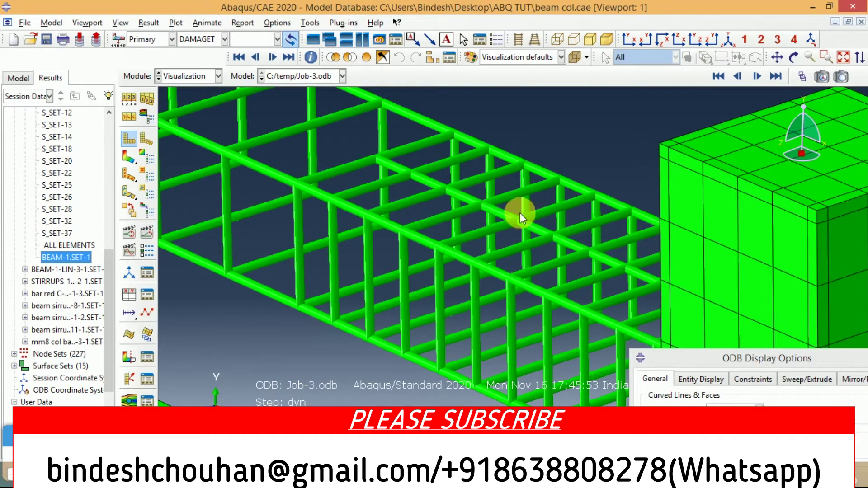
scroll(518, 205, "down", 5)
scroll(595, 262, "down", 3)
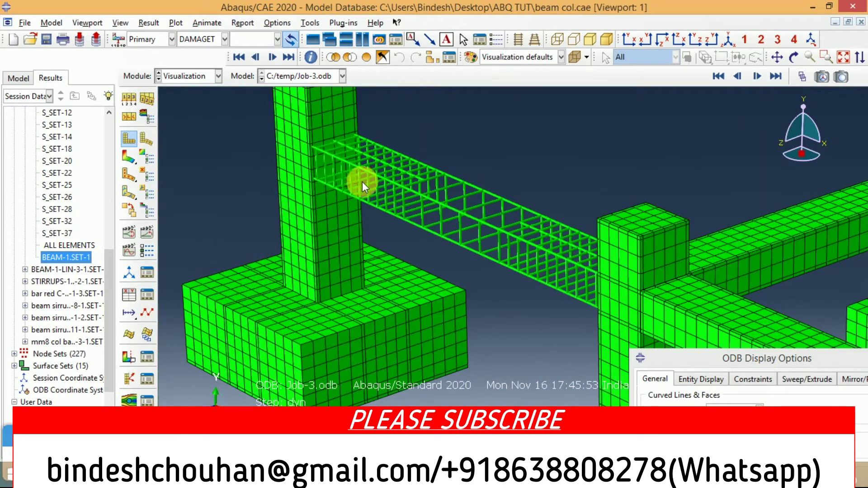
scroll(333, 134, "up", 4)
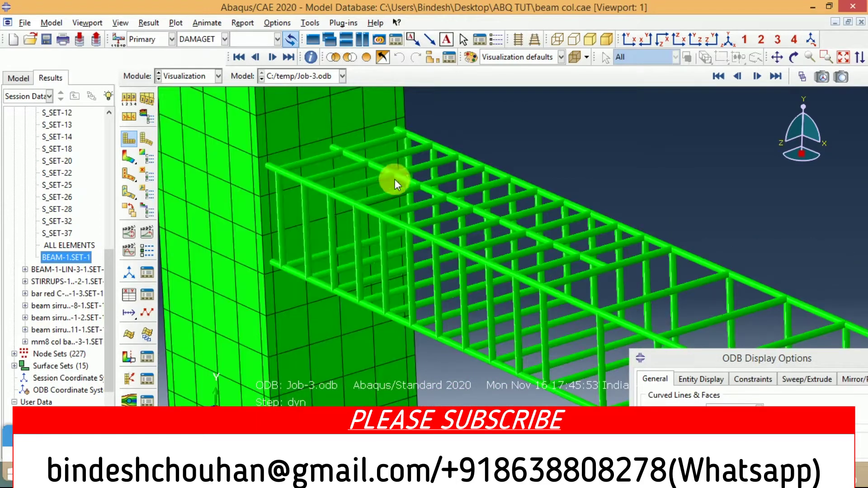
scroll(331, 158, "down", 3)
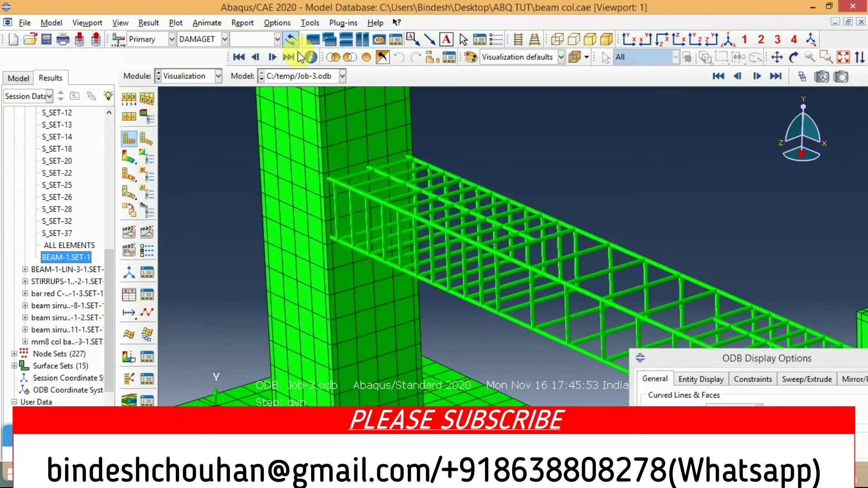
left_click(628, 39)
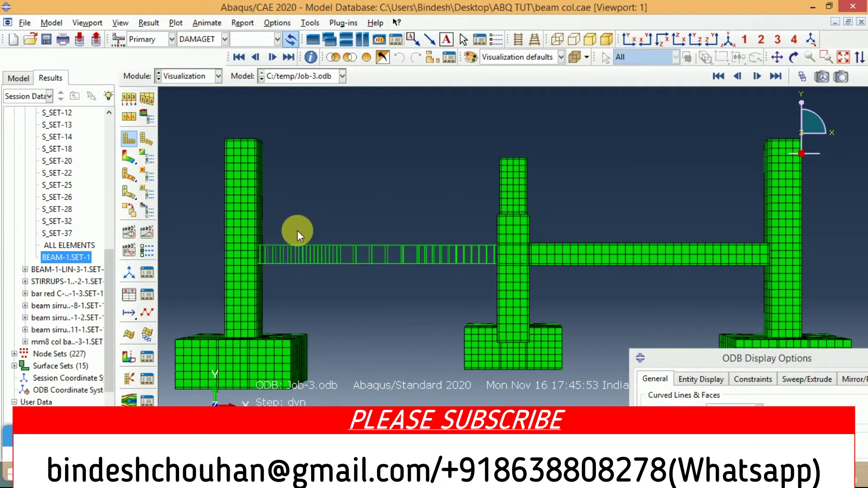
- Switch to parallel projection and zoom in on the beam
scroll(406, 272, "up", 5)
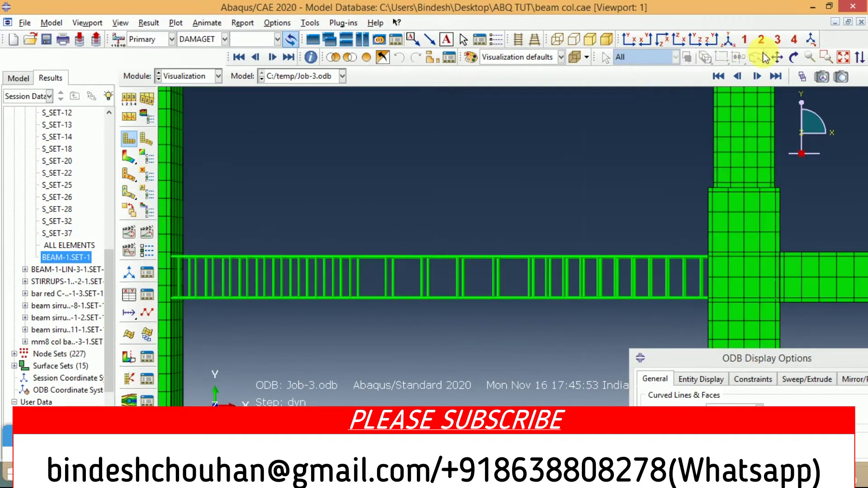
left_click(519, 40)
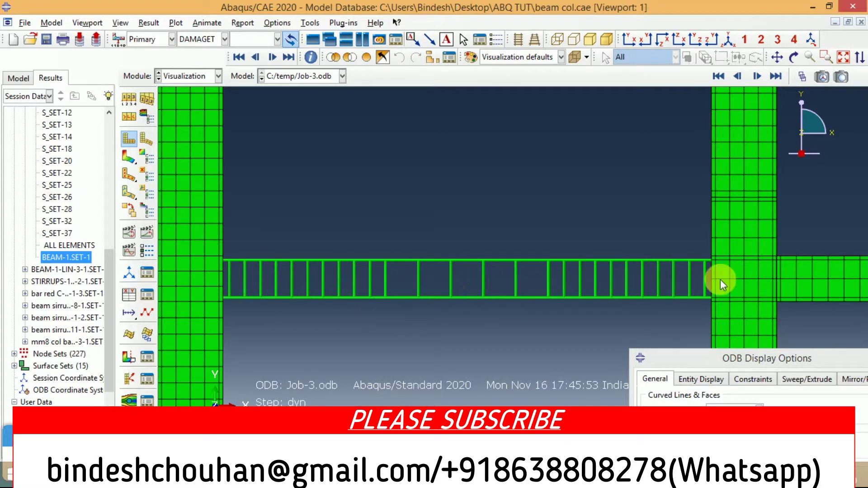
scroll(679, 277, "up", 2)
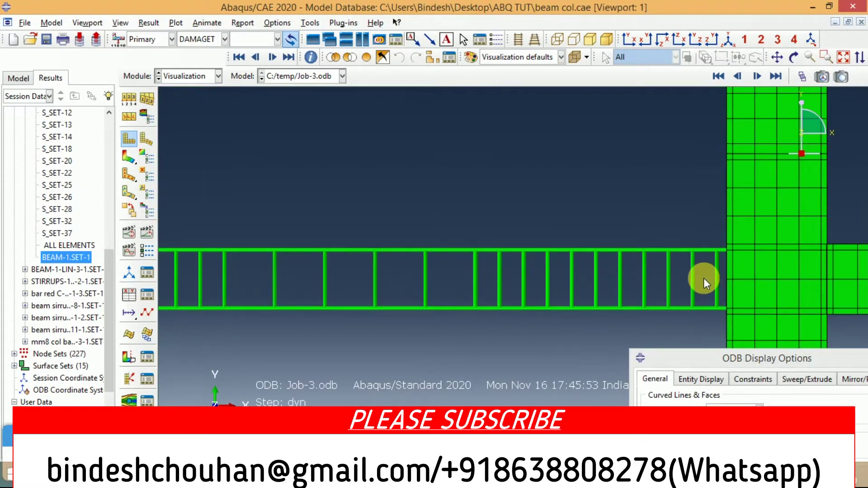
scroll(631, 283, "down", 2)
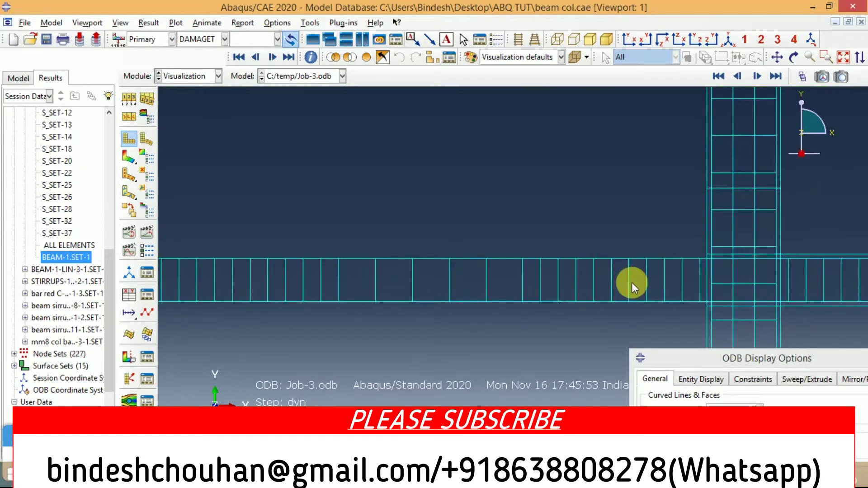
scroll(210, 273, "up", 1)
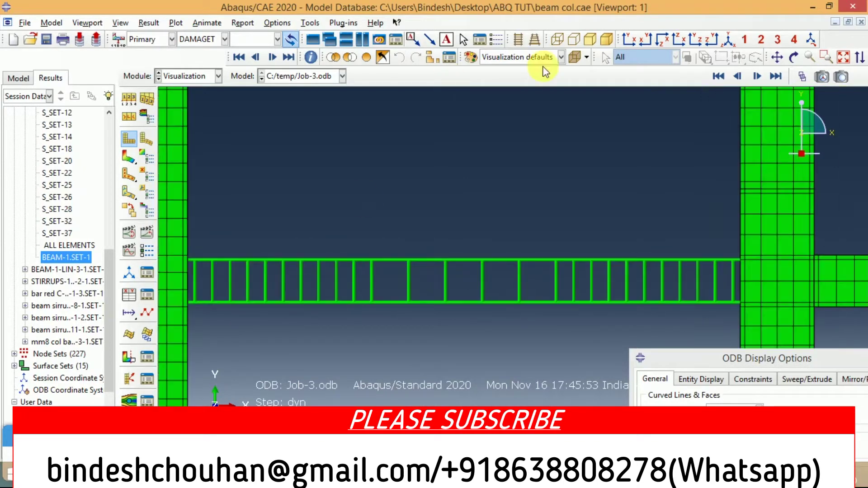
scroll(456, 281, "up", 1)
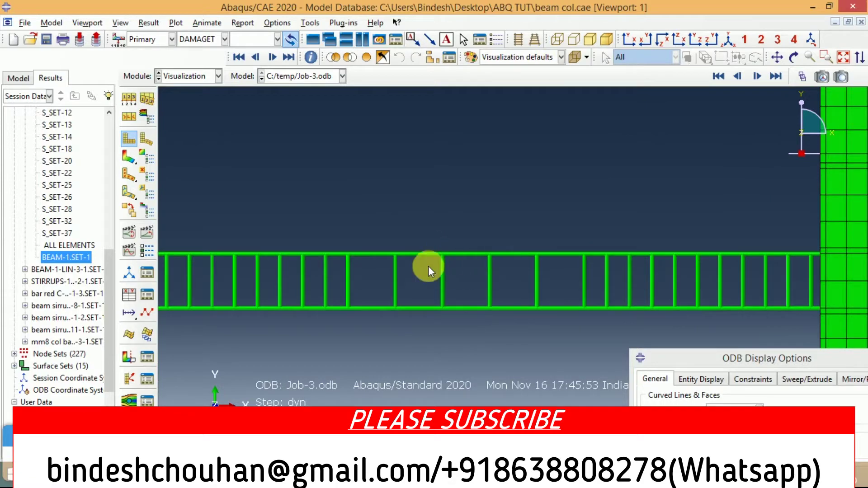
- Set the isometric view and expand the BEAM set to list its child sets
scroll(484, 242, "down", 1)
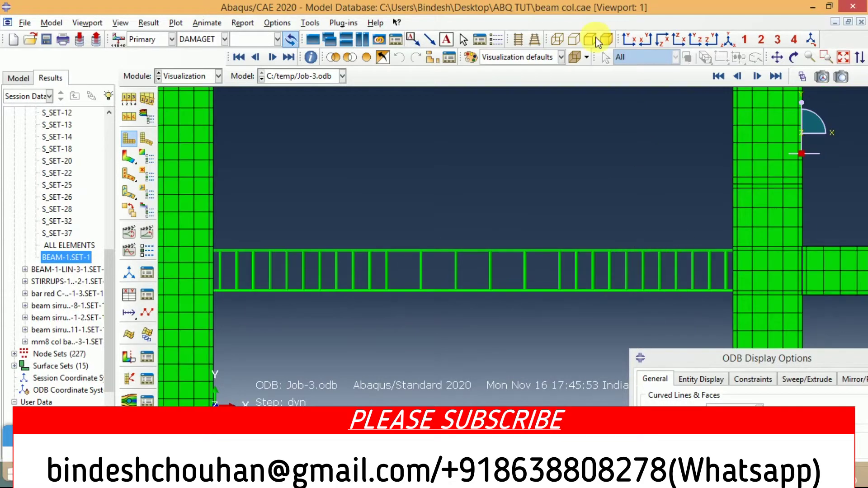
scroll(345, 228, "up", 2)
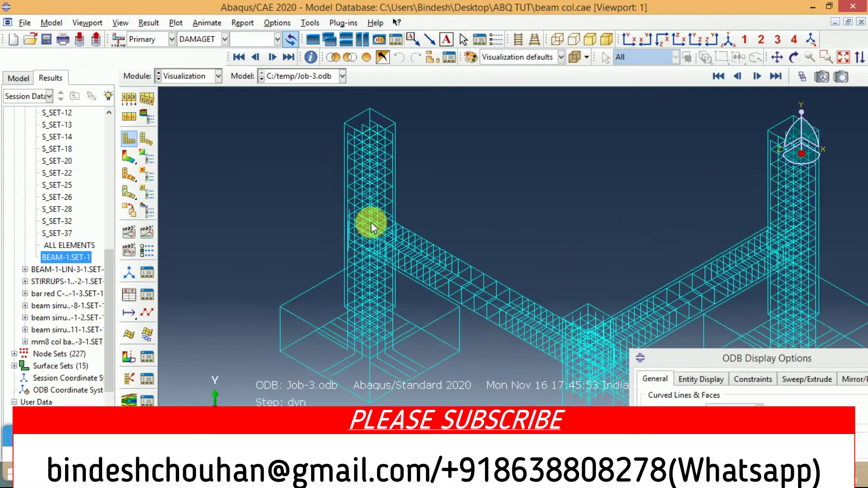
scroll(343, 236, "up", 1)
left_click(516, 243)
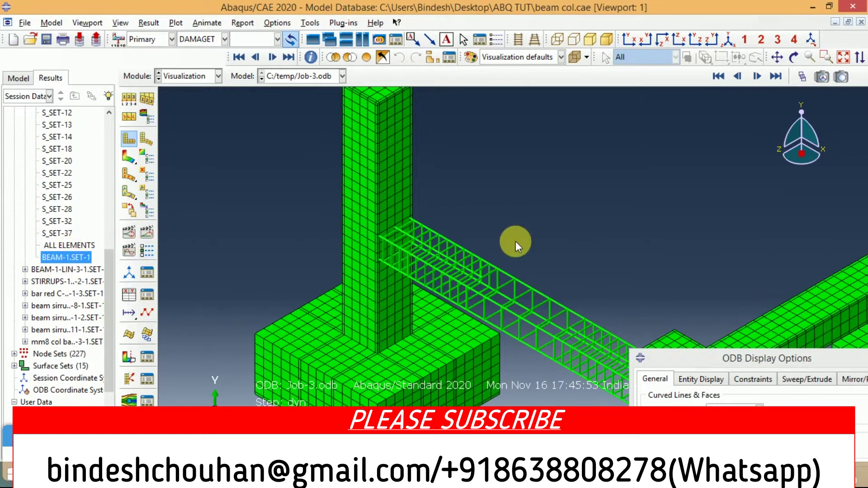
left_click(25, 269)
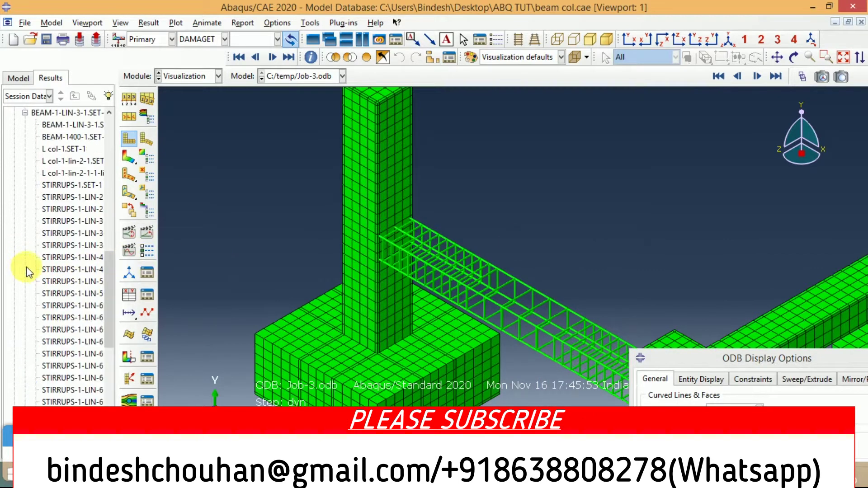
- Remove the L col-1.SET-1 concrete from display to expose the column rebar cage
left_click(56, 152)
right_click(56, 152)
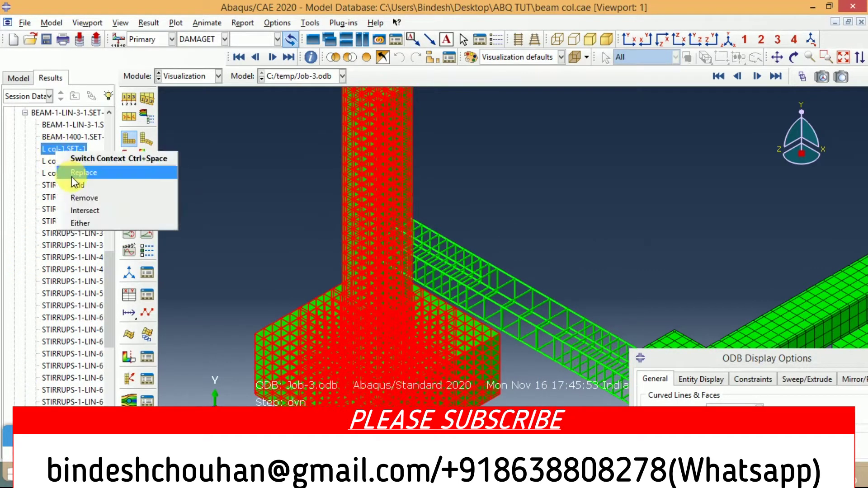
left_click(84, 198)
scroll(380, 232, "up", 3)
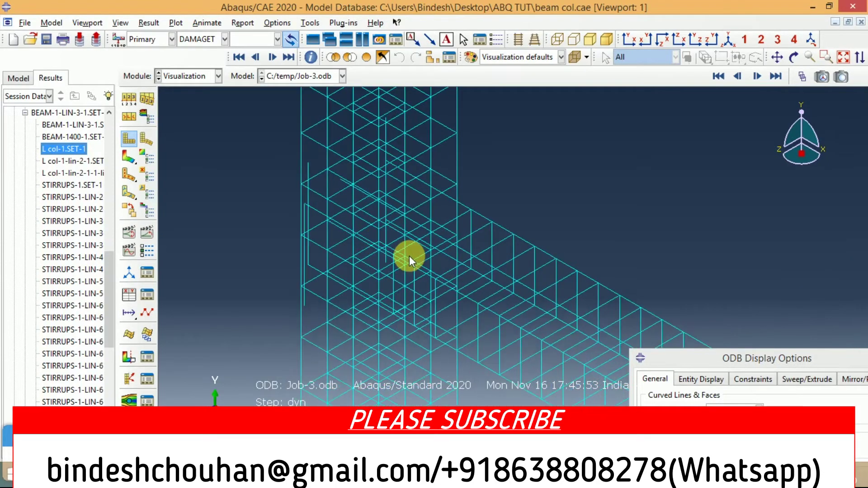
scroll(353, 292, "up", 2)
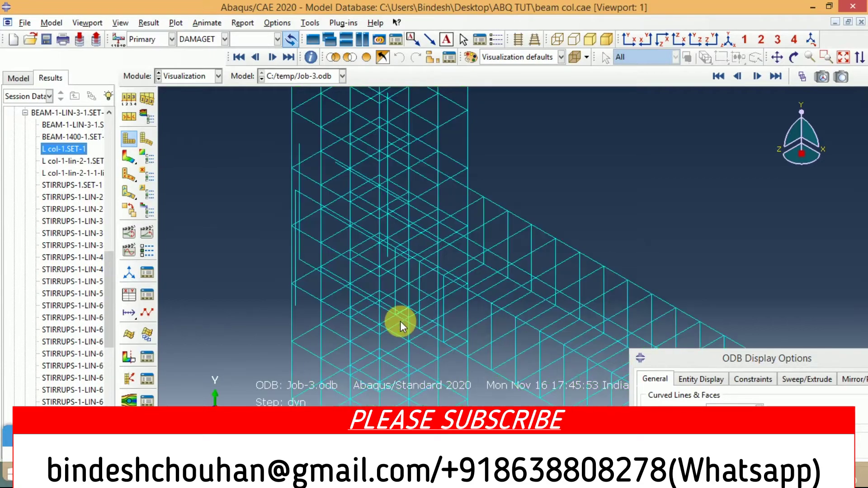
scroll(293, 240, "down", 1)
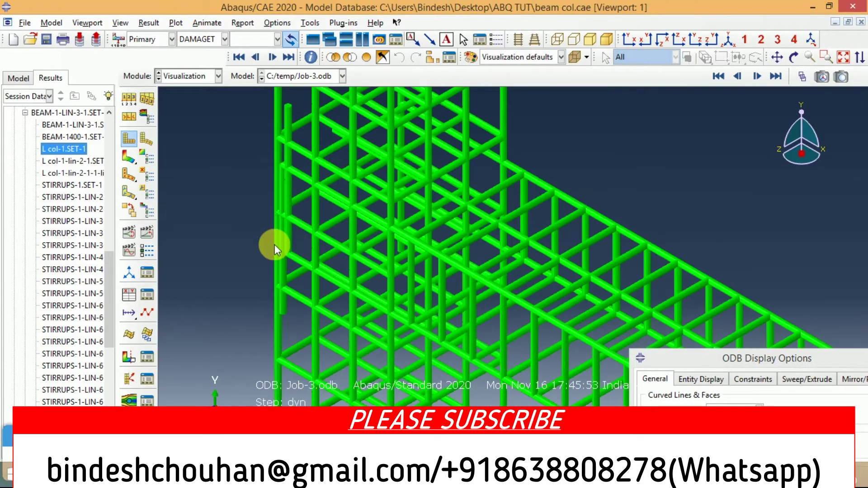
scroll(282, 197, "up", 4)
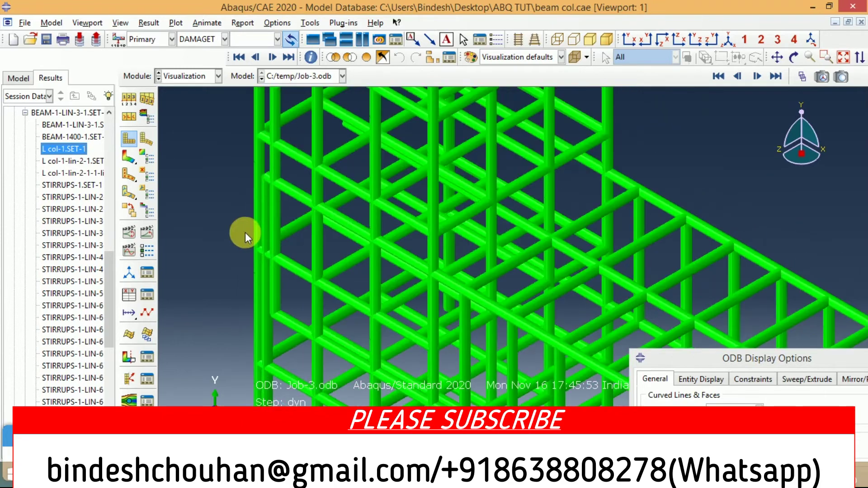
scroll(235, 209, "down", 2)
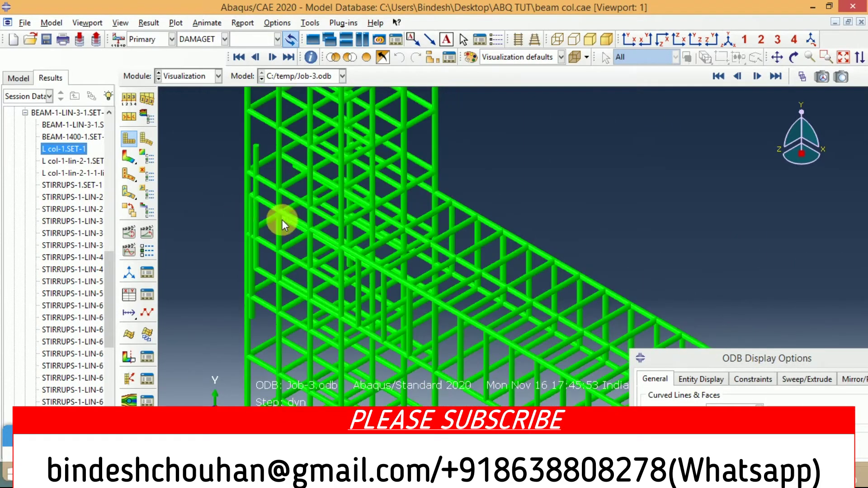
- Rotate the view around the joint and widen the Results tree panel
scroll(348, 211, "down", 5)
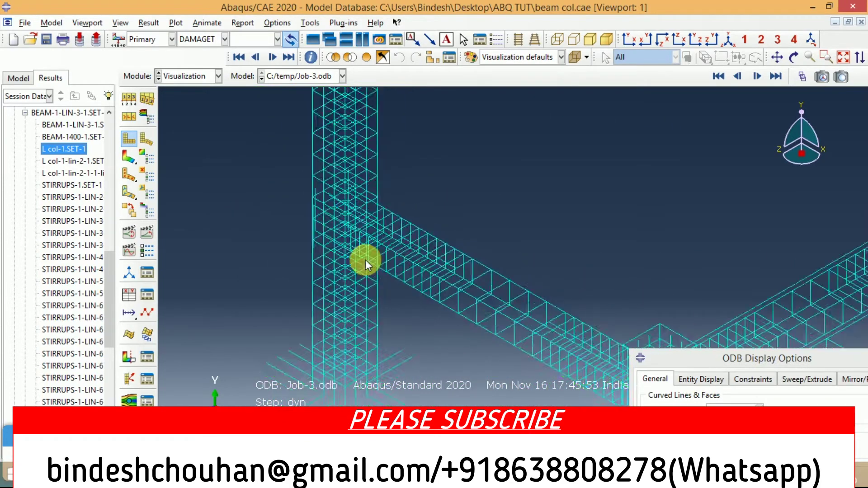
scroll(344, 140, "up", 5)
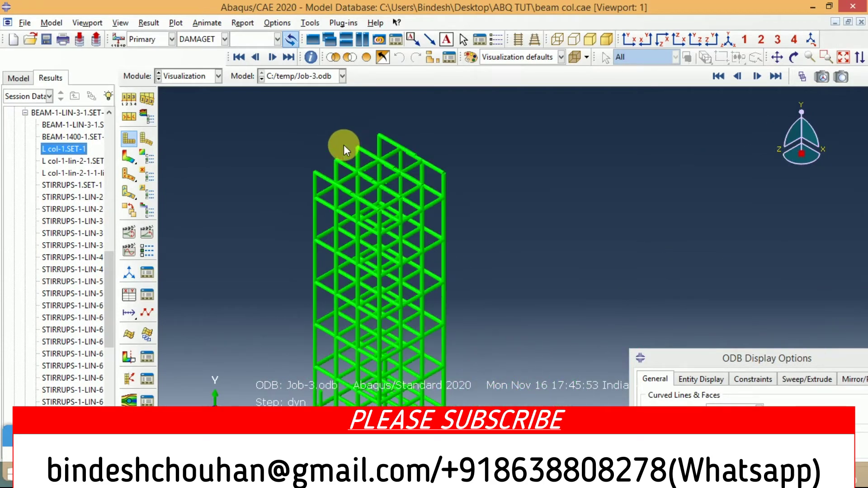
scroll(323, 142, "down", 4)
scroll(314, 336, "up", 6)
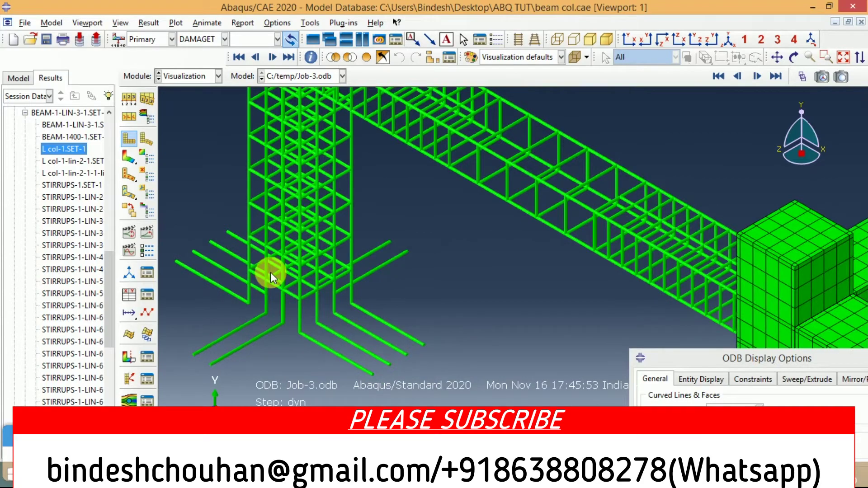
scroll(271, 278, "down", 2)
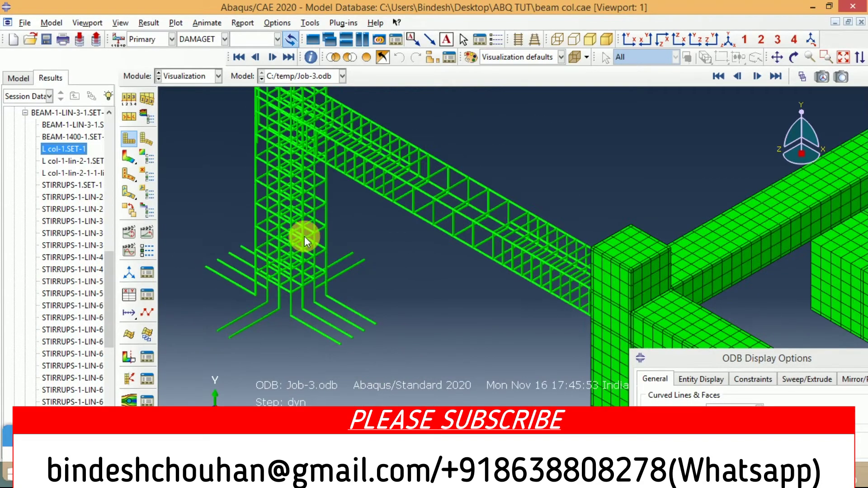
left_click(794, 57)
mouse_move(496, 283)
left_mouse_down()
mouse_move(527, 272)
mouse_move(549, 243)
mouse_move(590, 214)
mouse_move(588, 192)
mouse_move(440, 295)
mouse_move(523, 198)
mouse_move(500, 228)
mouse_move(297, 207)
mouse_move(540, 231)
mouse_move(358, 210)
mouse_move(364, 214)
mouse_move(358, 203)
mouse_move(311, 194)
mouse_move(537, 234)
mouse_move(492, 243)
mouse_move(479, 232)
mouse_move(572, 246)
mouse_move(492, 301)
mouse_move(443, 283)
mouse_move(444, 310)
mouse_move(305, 271)
mouse_move(339, 251)
mouse_move(423, 281)
mouse_move(548, 305)
mouse_move(551, 345)
mouse_move(432, 286)
left_mouse_up()
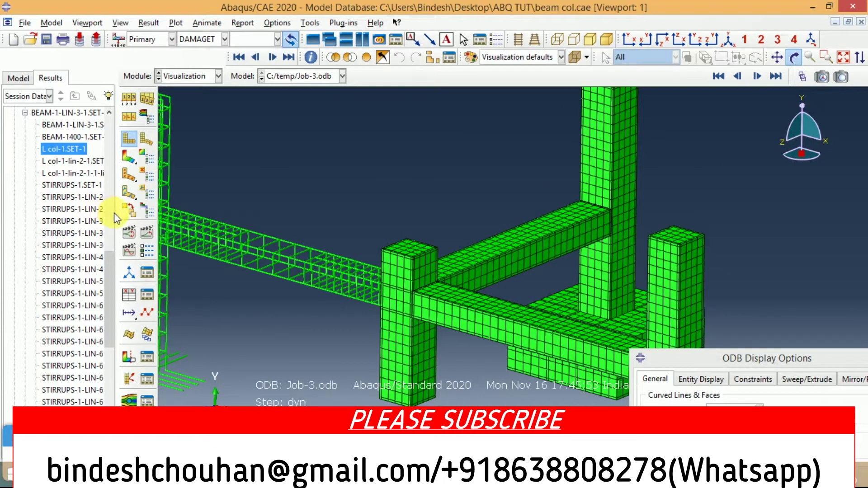
left_click_drag(118, 217, 148, 219)
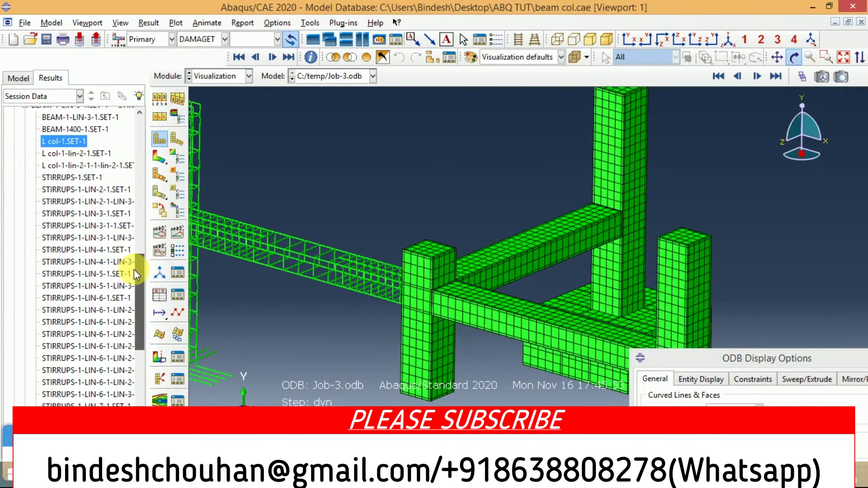
left_click_drag(135, 270, 96, 346)
- Expand the mm8 column bar set and hide the joint column concrete, leaving its rebar
left_click(25, 237)
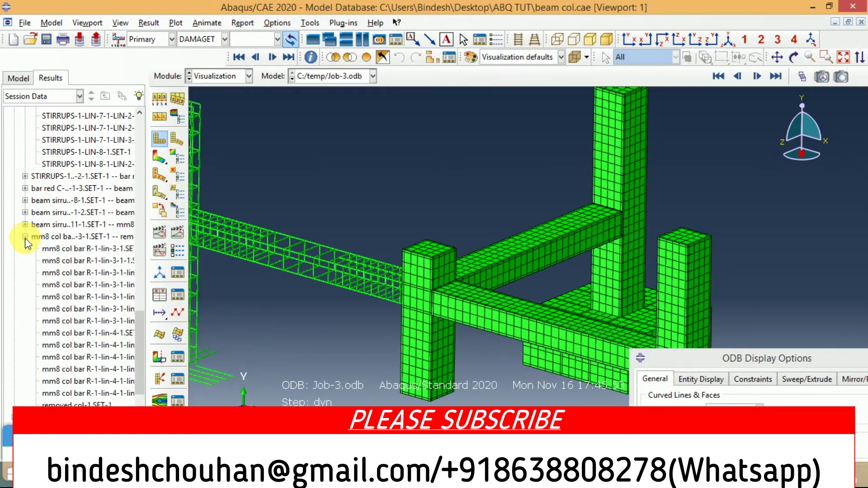
right_click(73, 405)
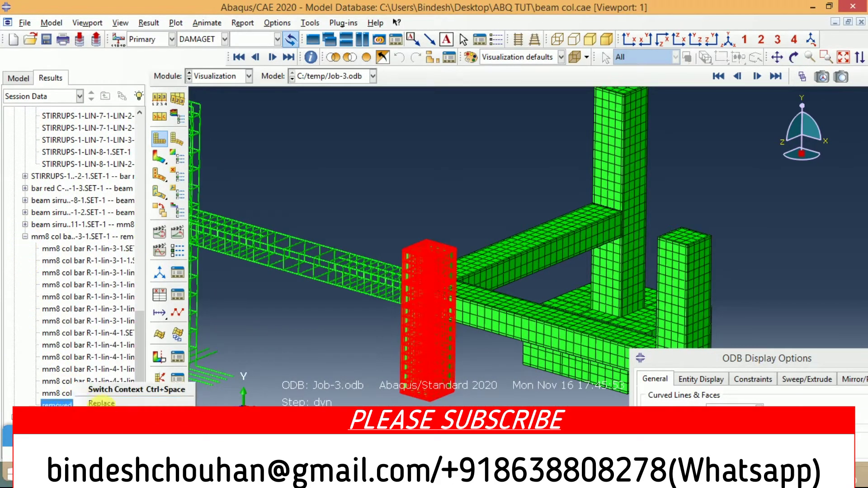
left_click(101, 431)
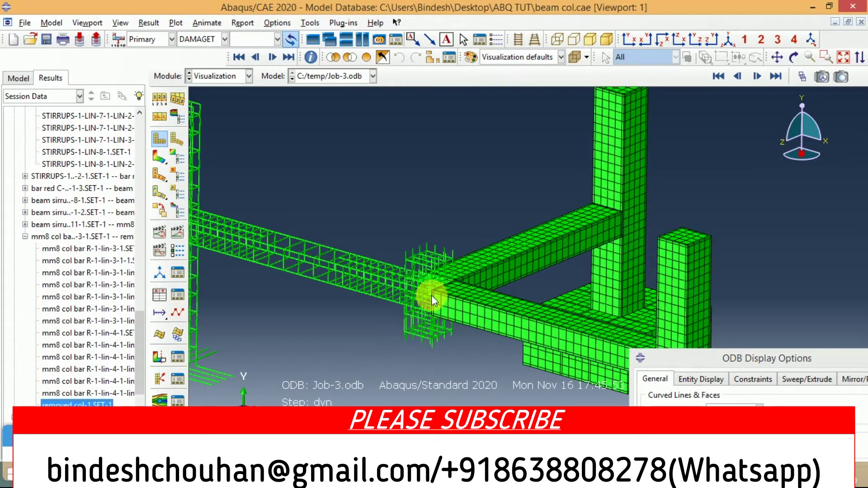
scroll(431, 295, "up", 5)
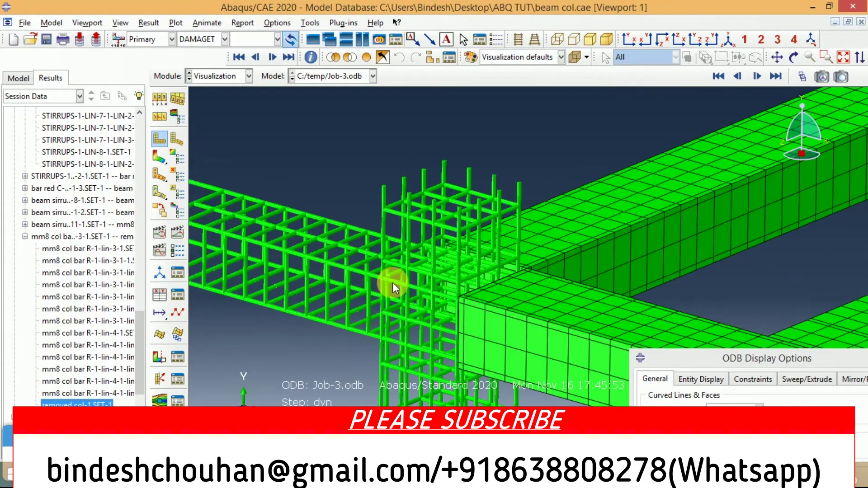
scroll(392, 283, "down", 5)
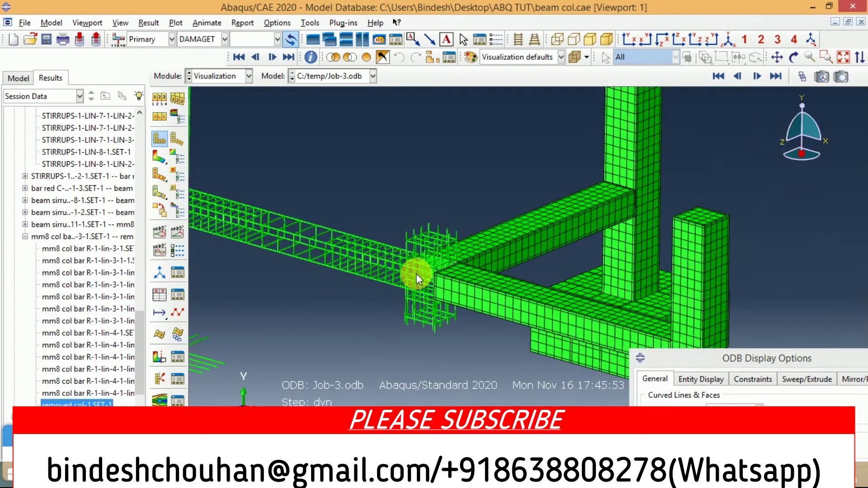
scroll(417, 274, "up", 5)
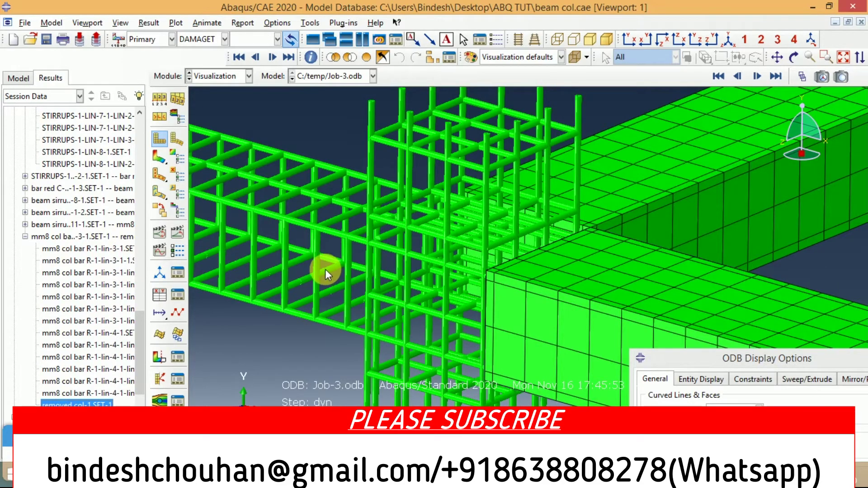
scroll(314, 265, "down", 5)
- Zoom and rotate around the column cage, then zoom out to the whole frame
scroll(314, 265, "down", 3)
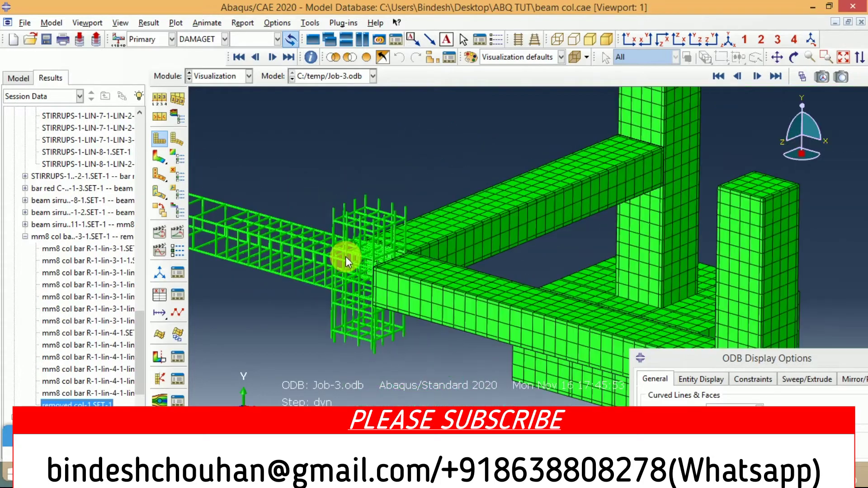
scroll(389, 261, "down", 2)
scroll(281, 228, "up", 4)
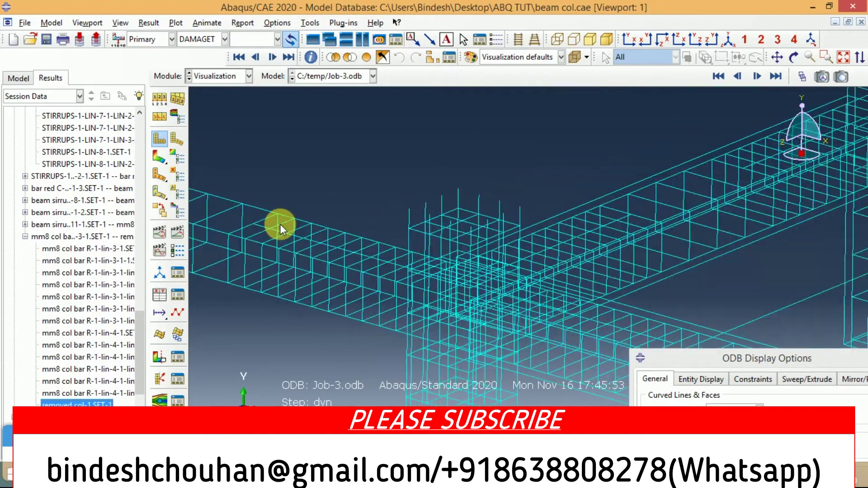
scroll(311, 227, "down", 3)
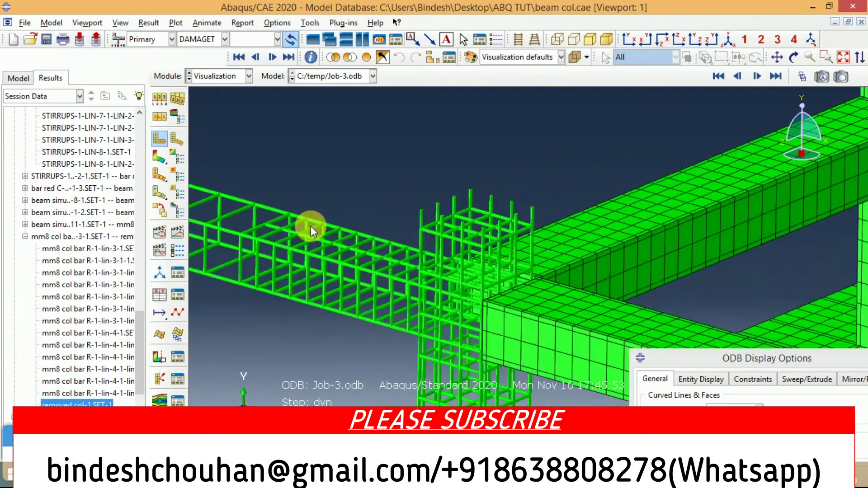
scroll(318, 229, "up", 2)
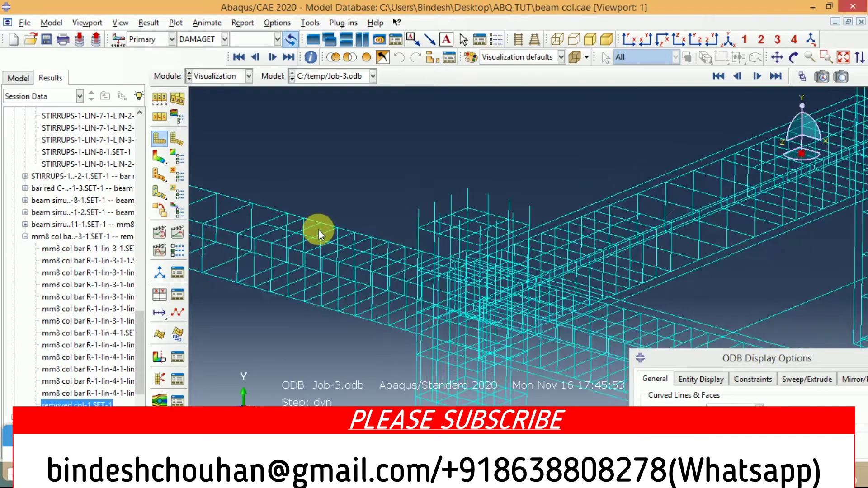
left_click_drag(338, 248, 358, 244, "ctrl+alt")
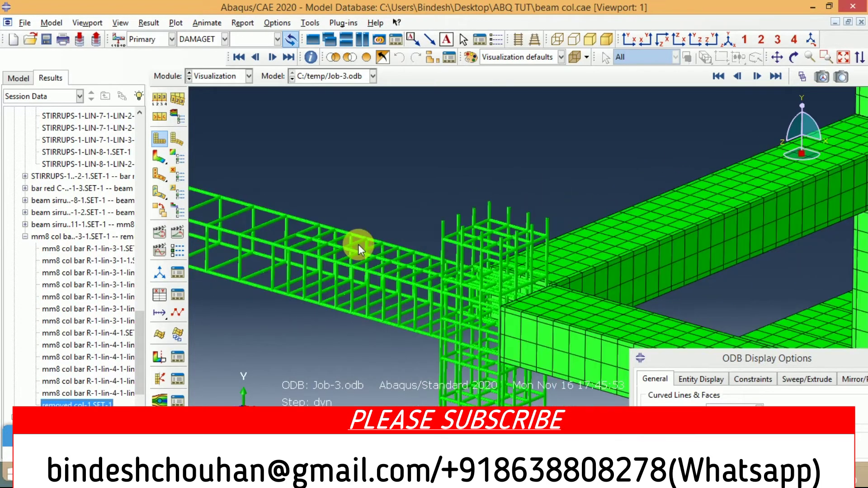
left_click_drag(288, 236, 232, 237, "ctrl+alt")
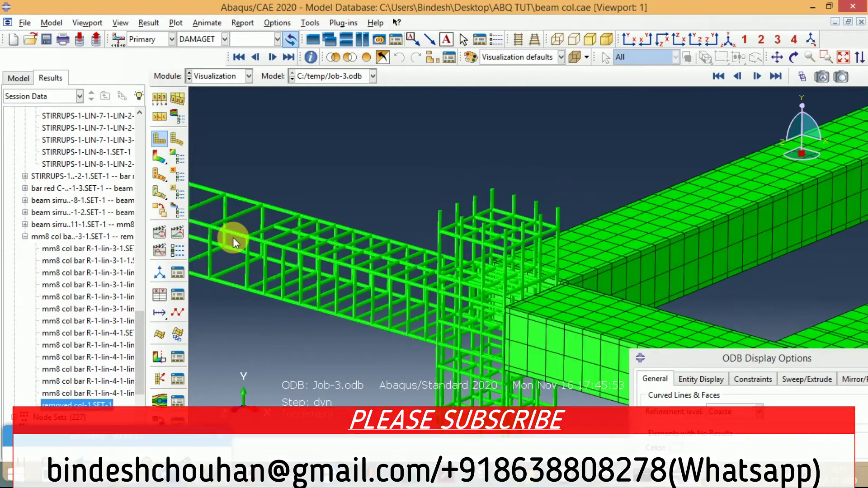
right_click_drag(509, 304, 289, 224, "ctrl+alt")
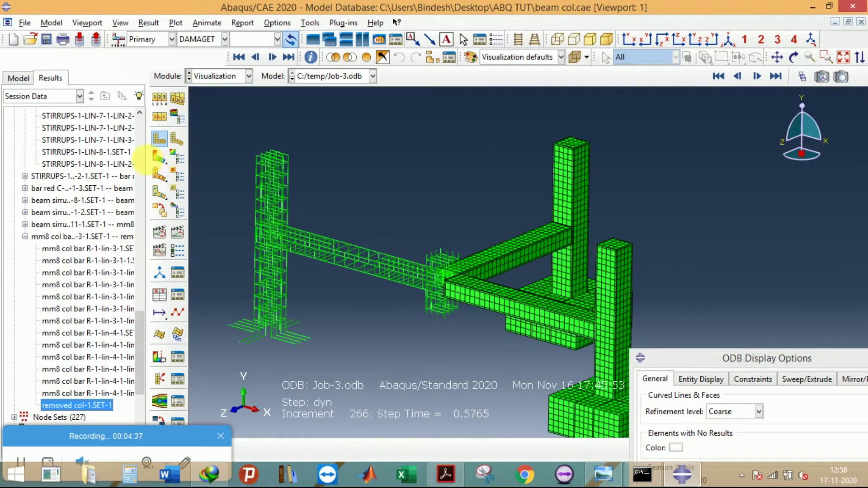
- Plot DAMAGET contours on the deformed shape of the frame
left_click(162, 157)
right_click_drag(433, 232, 428, 292, "ctrl+alt")
left_click(208, 38)
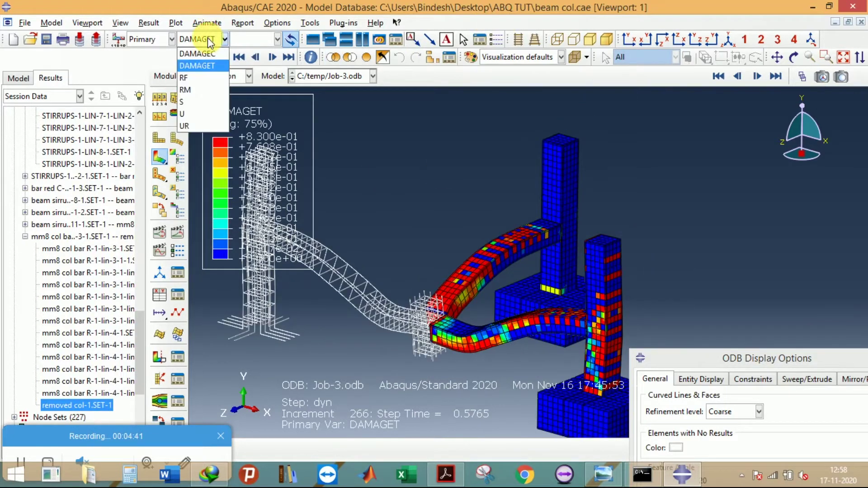
left_click(207, 38)
left_click(208, 38)
left_click(196, 65)
scroll(457, 351, "up", 5)
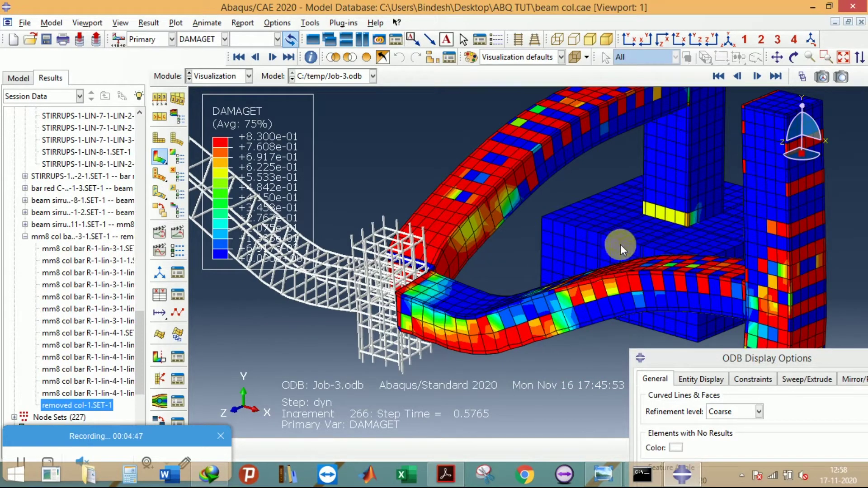
scroll(538, 249, "down", 2)
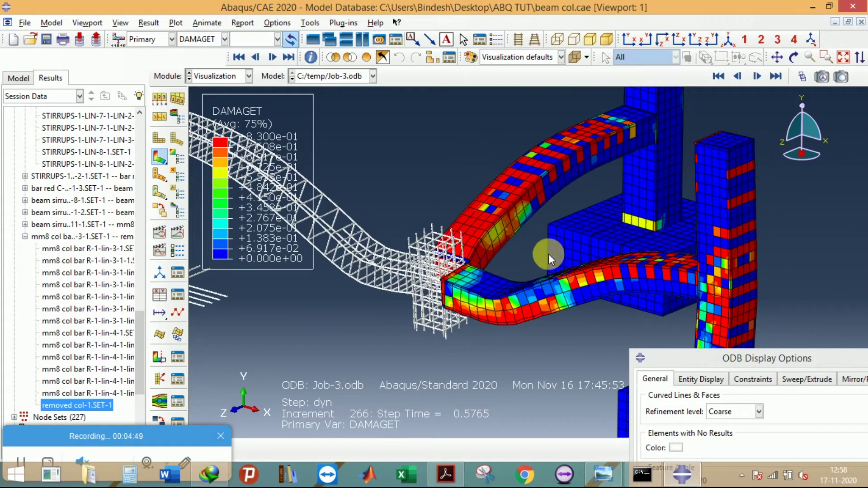
scroll(520, 319, "up", 3)
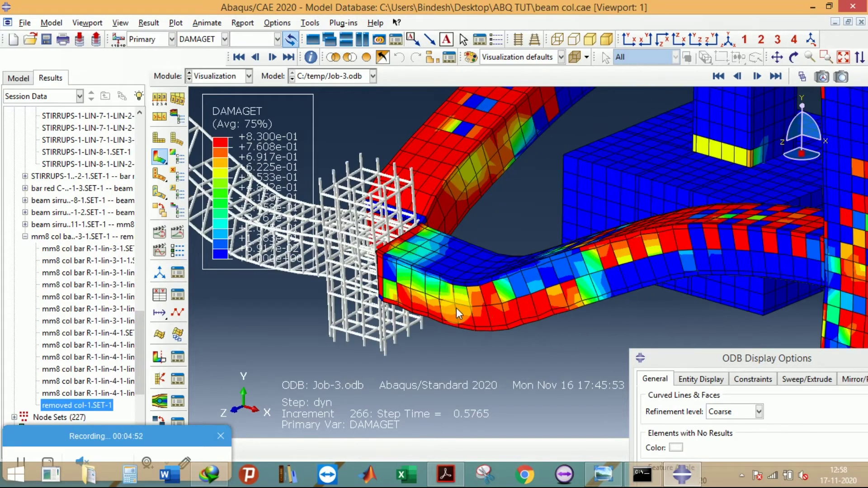
scroll(520, 324, "down", 1)
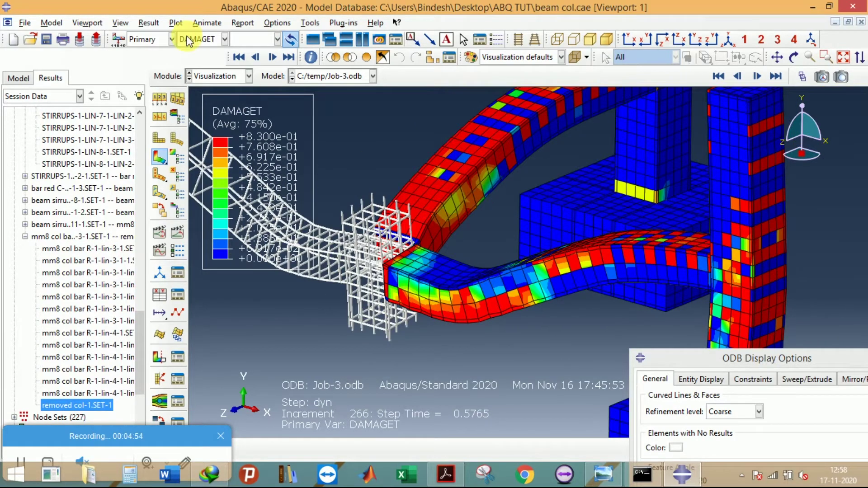
- Switch the contour to DAMAGEC compressive damage and rotate the model slightly
left_click(218, 40)
left_click(201, 65)
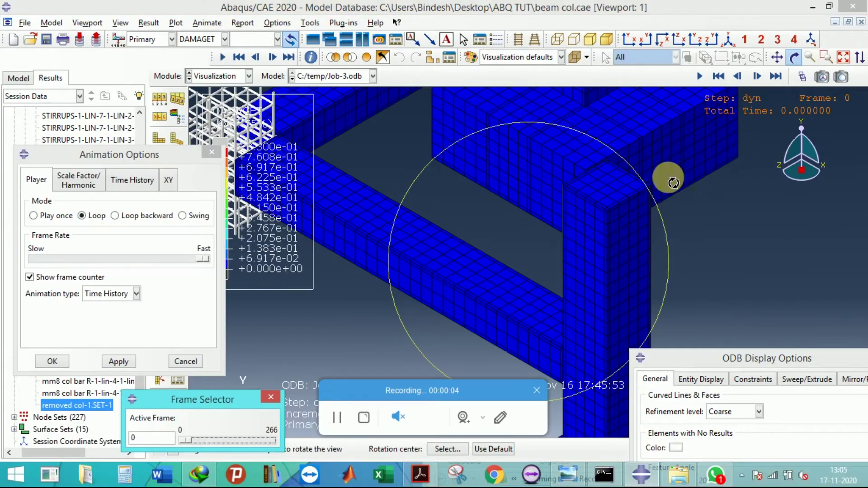
left_click_drag(669, 179, 526, 160)
left_click_drag(581, 277, 630, 175)
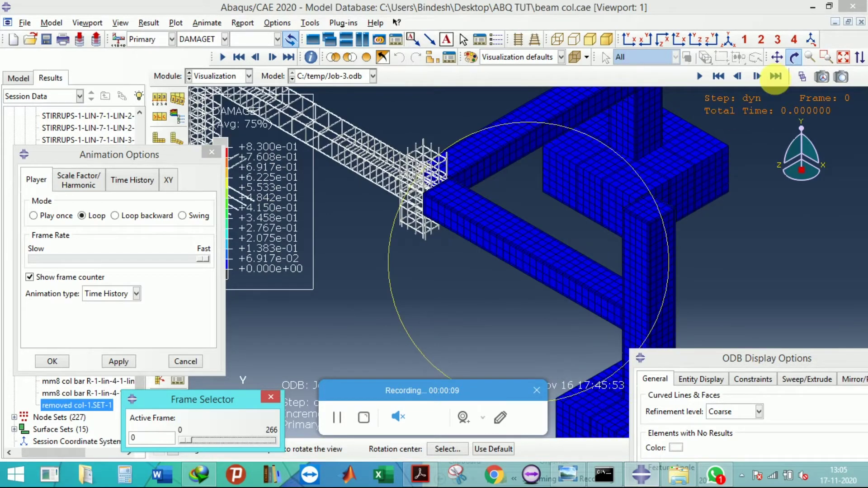
- Confirm fast playback speed, advance to frame 46, and close ODB Display Options
left_click(427, 226)
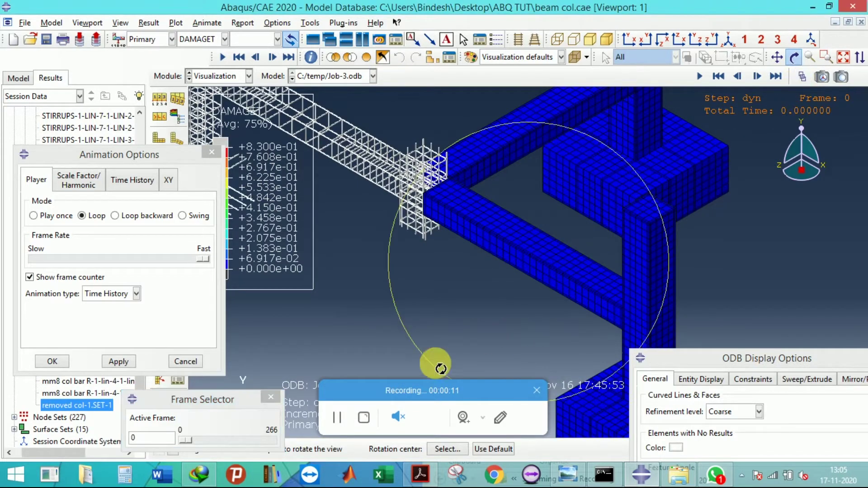
left_click(202, 260)
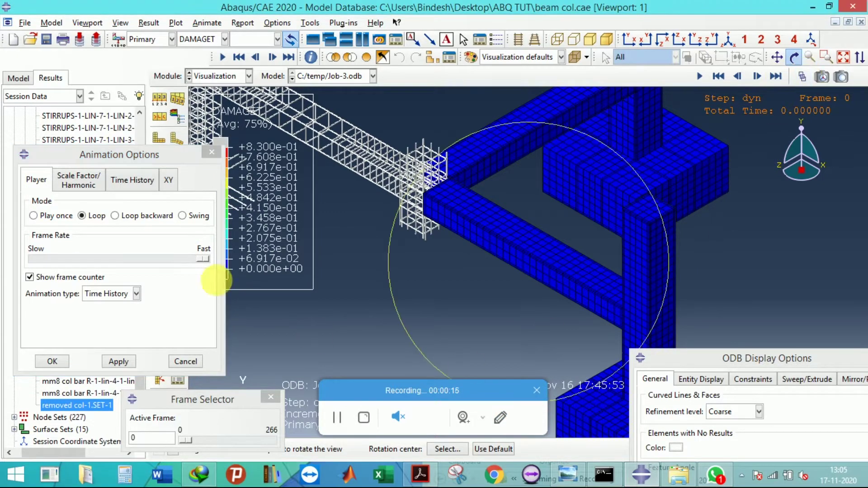
left_click(196, 435)
left_click_drag(188, 441, 225, 444)
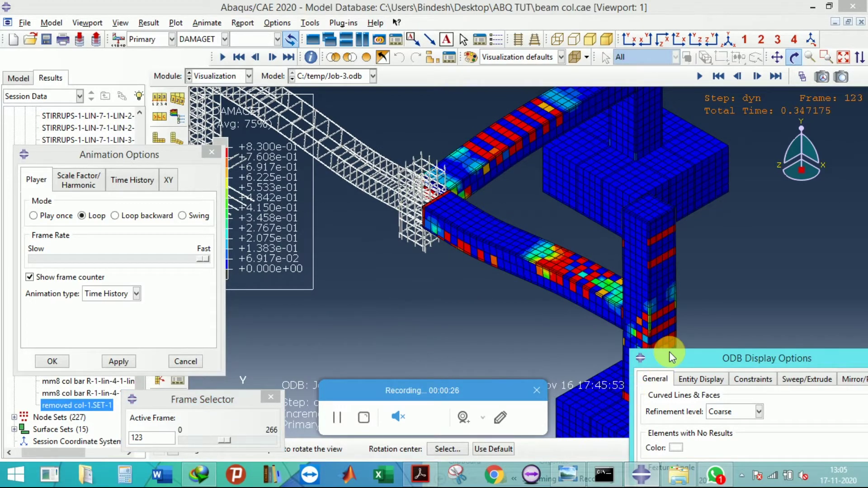
left_click_drag(670, 355, 572, 355)
left_click(685, 347)
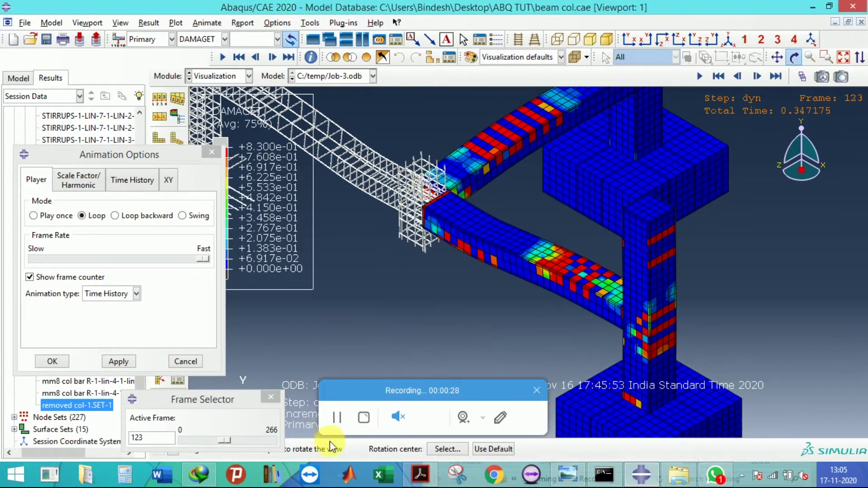
left_click_drag(316, 389, 313, 426)
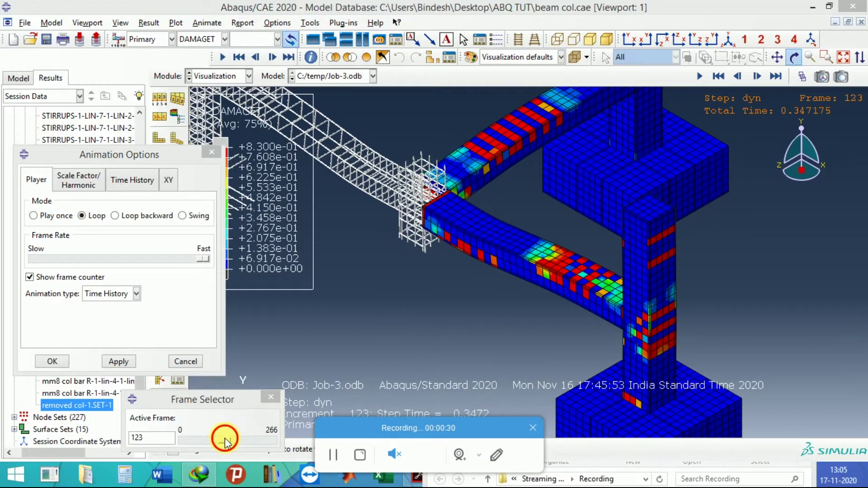
- Scrub frames from the start through 163 and 200 to watch tension damage grow
mouse_move(225, 440)
left_mouse_down()
mouse_move(181, 441)
mouse_move(221, 443)
left_mouse_up()
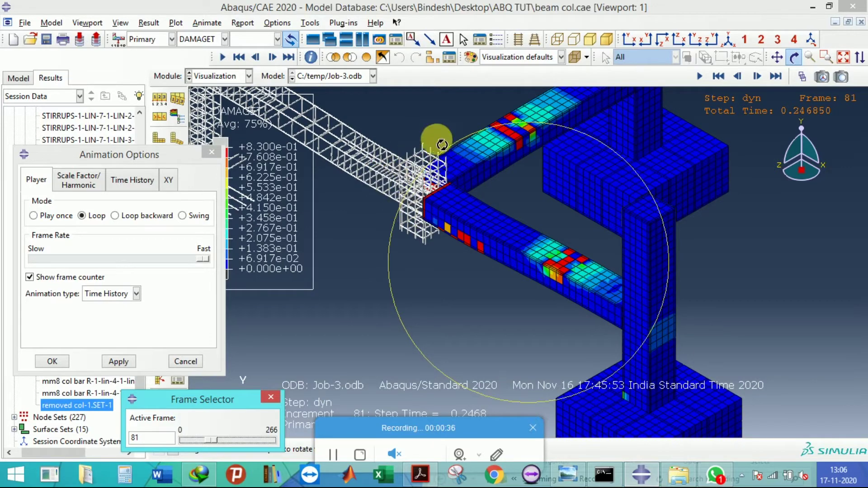
left_click_drag(213, 441, 238, 445)
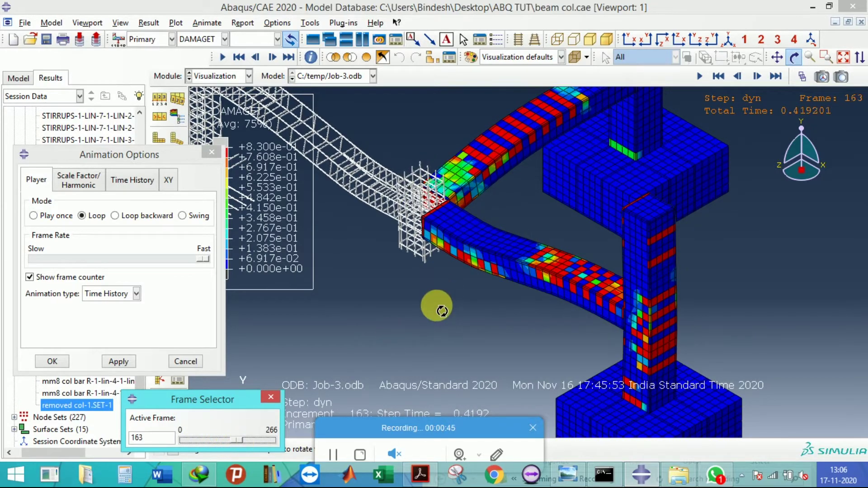
left_click_drag(436, 306, 283, 355)
left_click(234, 438)
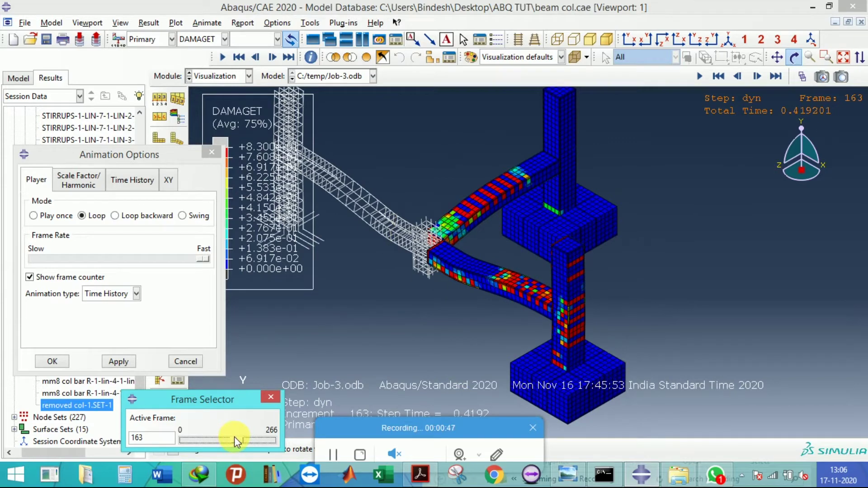
left_click_drag(234, 436, 274, 445)
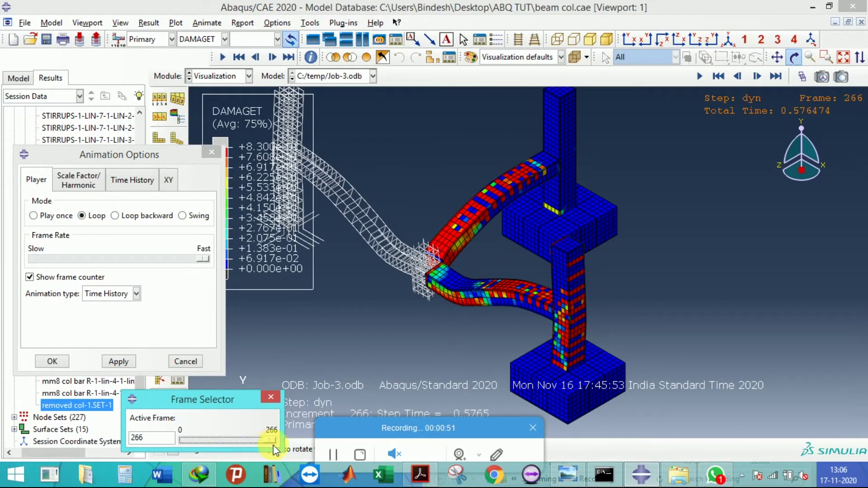
mouse_move(548, 327)
left_mouse_down()
mouse_move(455, 333)
mouse_move(510, 344)
mouse_move(582, 271)
mouse_move(537, 310)
mouse_move(543, 300)
mouse_move(626, 286)
mouse_move(692, 248)
mouse_move(712, 282)
mouse_move(542, 275)
mouse_move(570, 281)
mouse_move(578, 271)
mouse_move(581, 285)
mouse_move(524, 283)
mouse_move(519, 310)
mouse_move(561, 299)
mouse_move(474, 286)
mouse_move(468, 235)
mouse_move(506, 287)
mouse_move(519, 254)
mouse_move(609, 296)
mouse_move(494, 240)
mouse_move(522, 268)
mouse_move(498, 267)
mouse_move(506, 293)
mouse_move(508, 281)
mouse_move(562, 258)
mouse_move(499, 301)
mouse_move(577, 253)
mouse_move(645, 273)
mouse_move(521, 284)
mouse_move(523, 228)
mouse_move(597, 250)
mouse_move(589, 233)
mouse_move(544, 297)
mouse_move(525, 294)
mouse_move(536, 277)
mouse_move(510, 295)
mouse_move(507, 312)
left_mouse_up()
- Switch the contour to DAMAGEC and rotate to view the frame from above
left_click(202, 45)
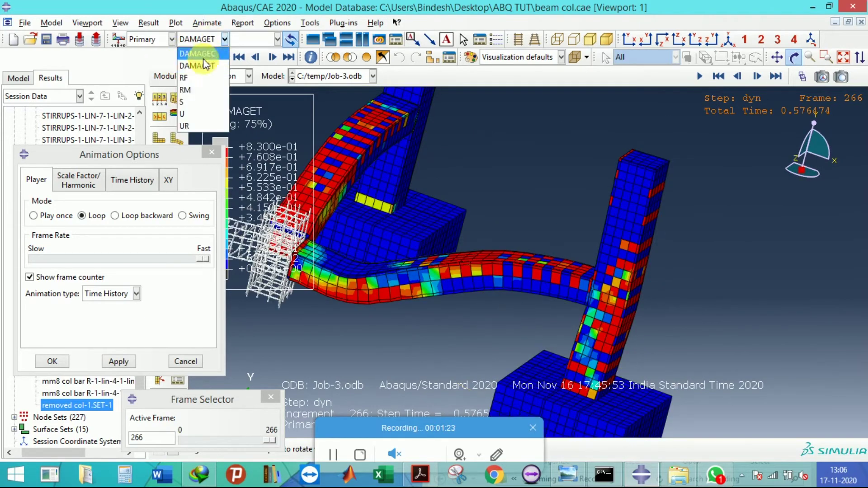
left_click(205, 57)
left_click_drag(585, 254, 536, 247)
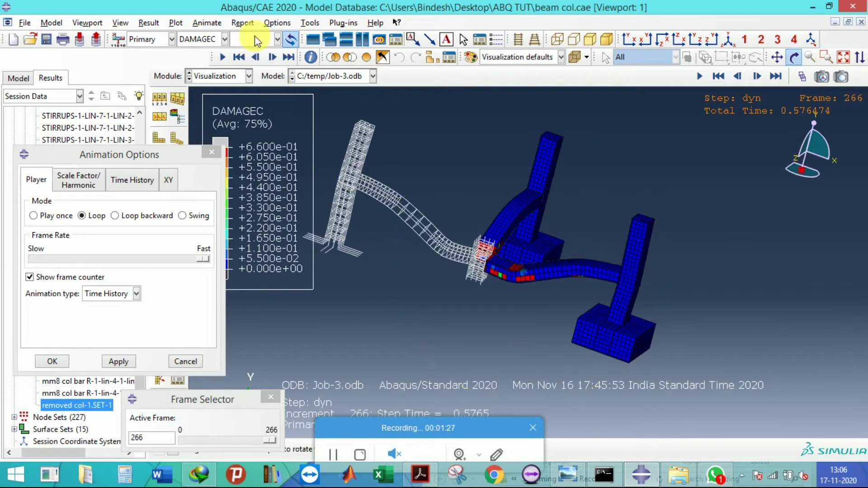
- Return the contour to DAMAGET and start the time-history animation of step dyn
left_click(198, 41)
left_click(198, 66)
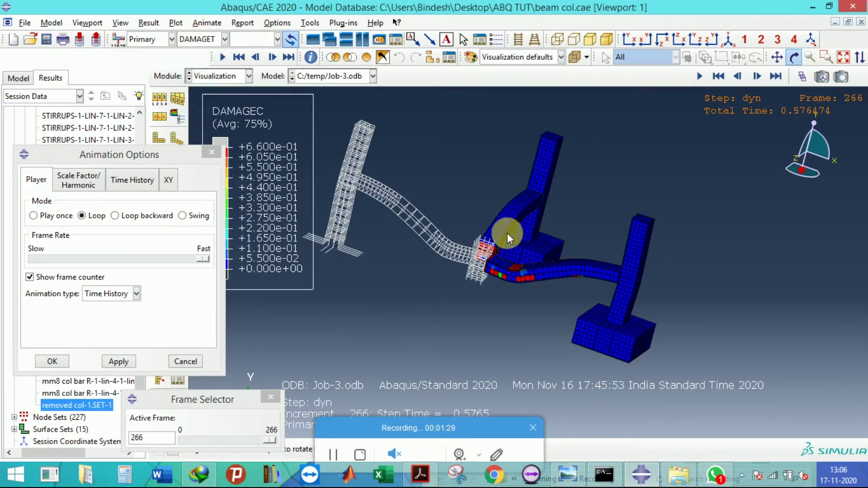
left_click_drag(507, 232, 426, 310)
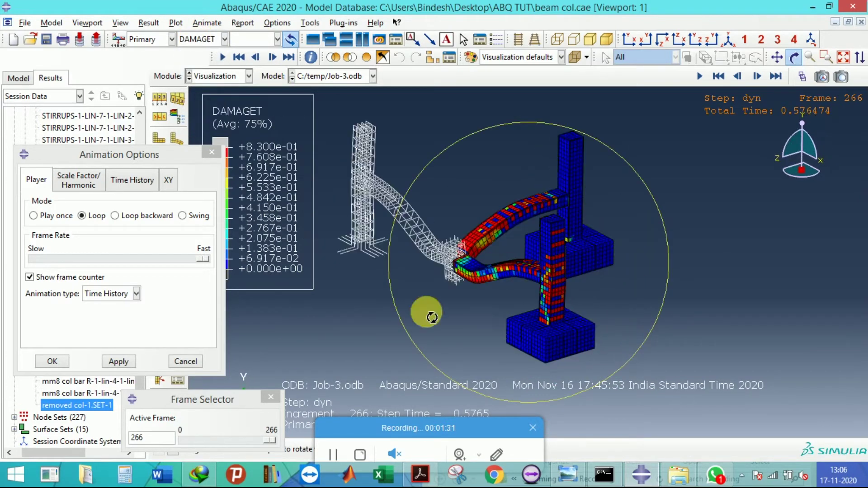
left_click_drag(144, 159, 62, 173)
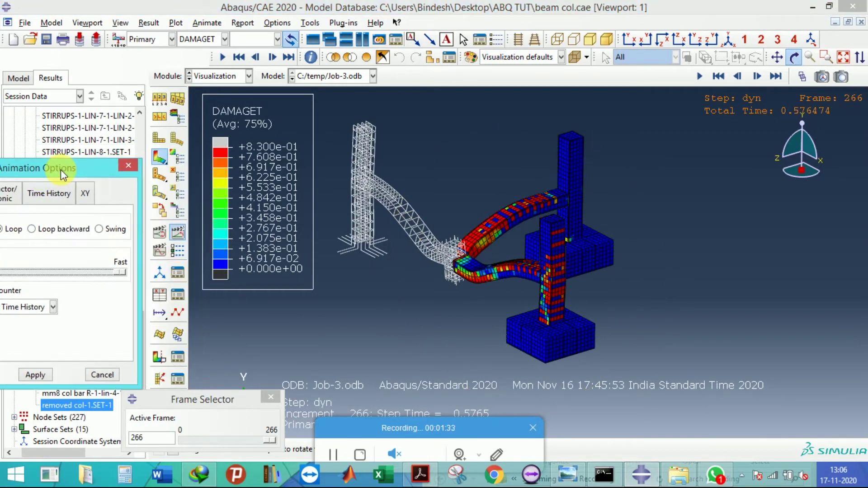
left_click(178, 233)
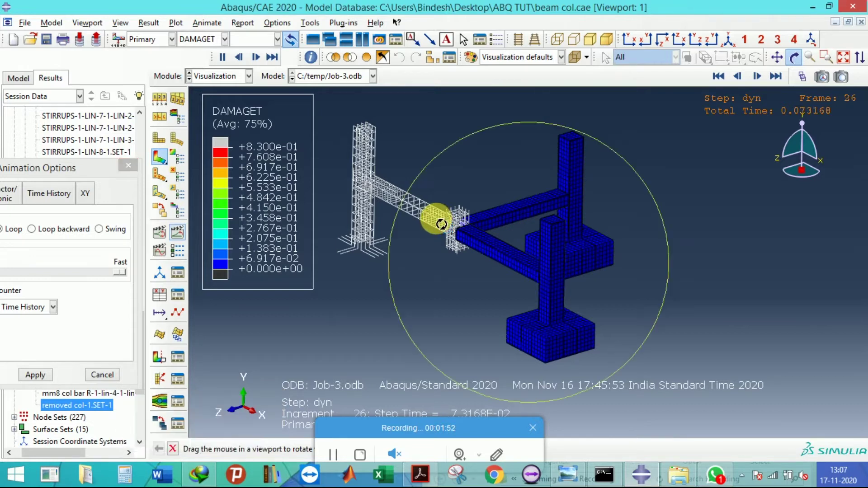
scroll(442, 225, "up", 3)
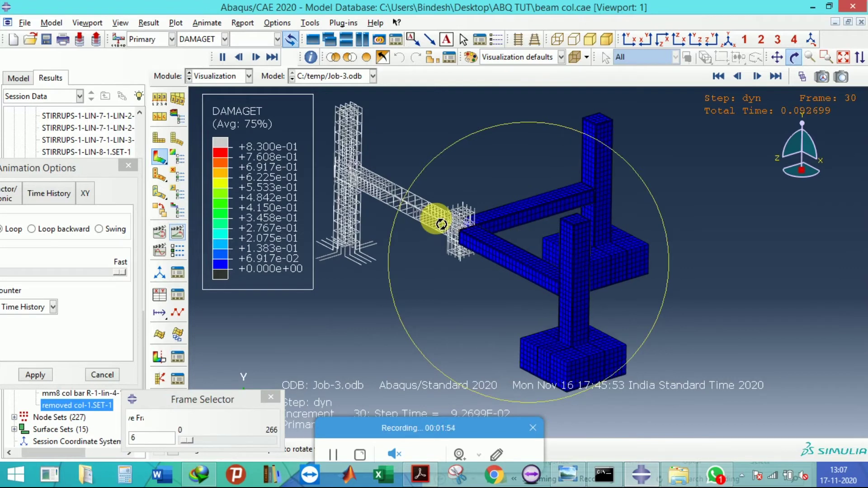